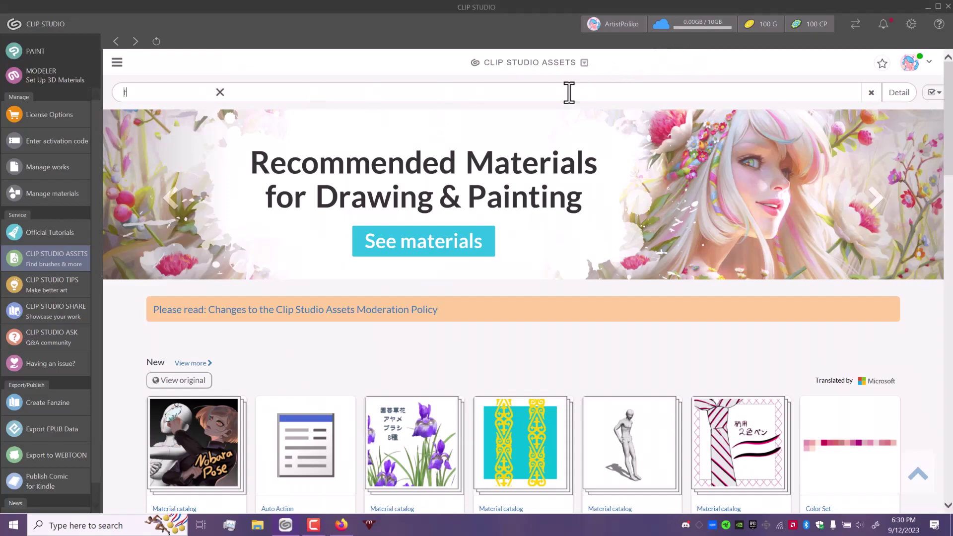
text(female)
Add 'female' and 'body' as search tags to list the matching Assets materials
key(Return)
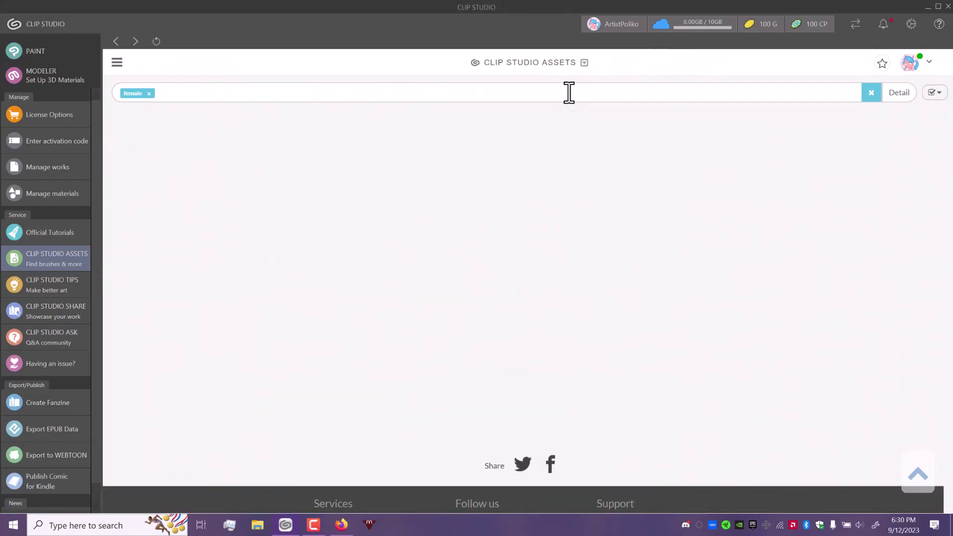
text( body)
key(Return)
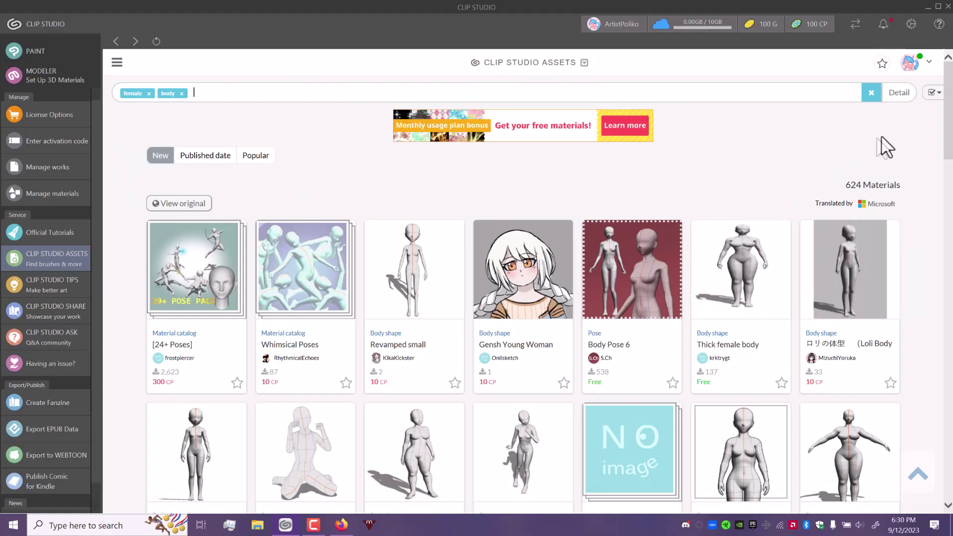
drag(949, 143, 950, 277)
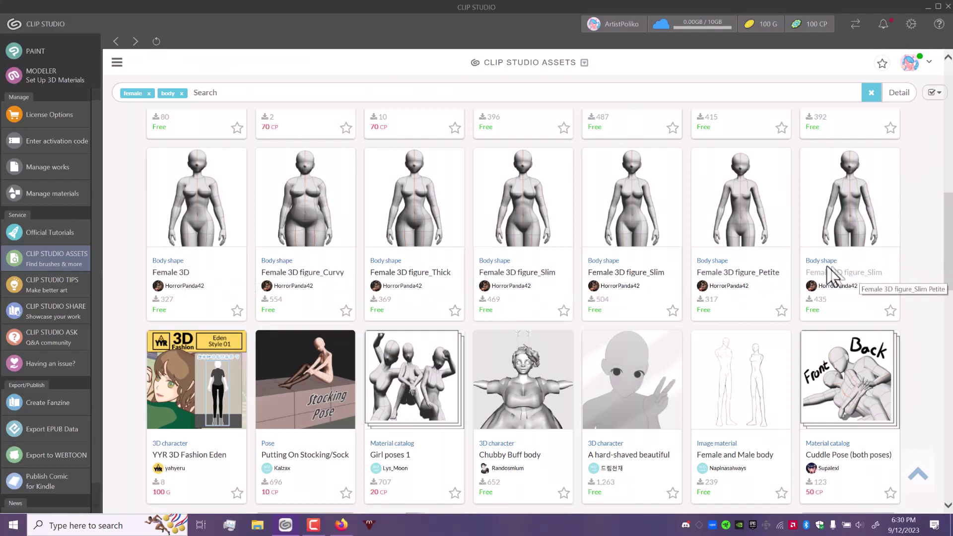
Download the free Female 3D figure_Slim Petite material and dismiss the checkout prompt
click(882, 276)
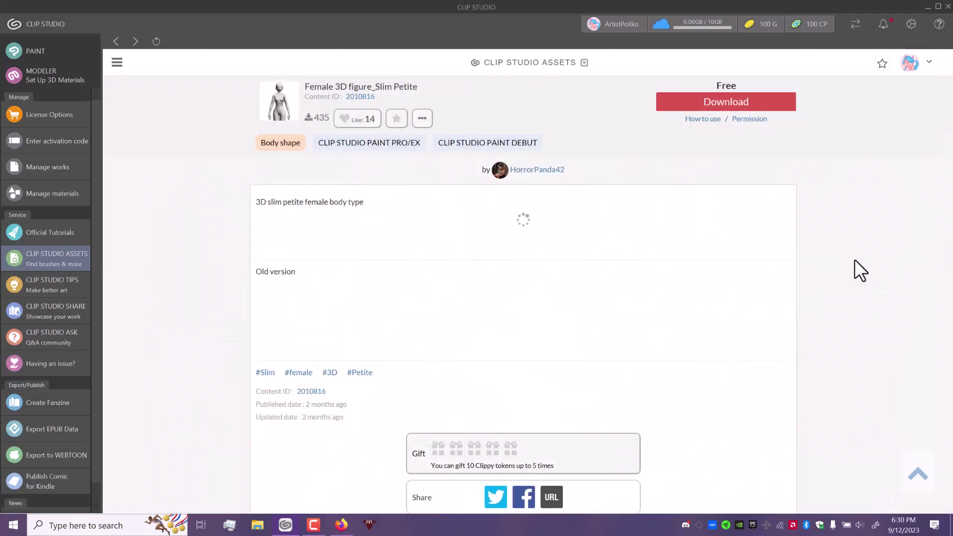
scroll(945, 164, down, 1)
mouse_move(949, 155)
mouse_down()
mouse_move(949, 267)
mouse_move(949, 67)
mouse_up()
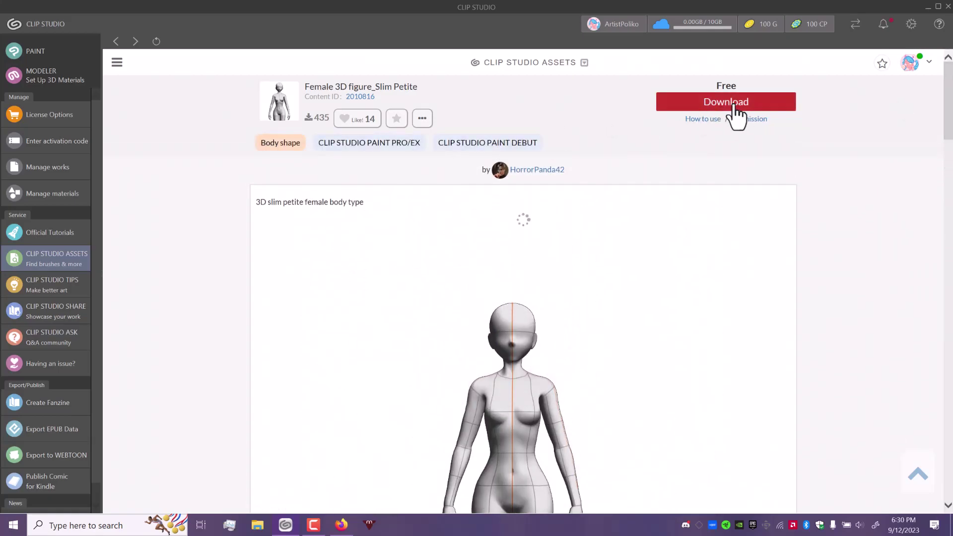
click(734, 102)
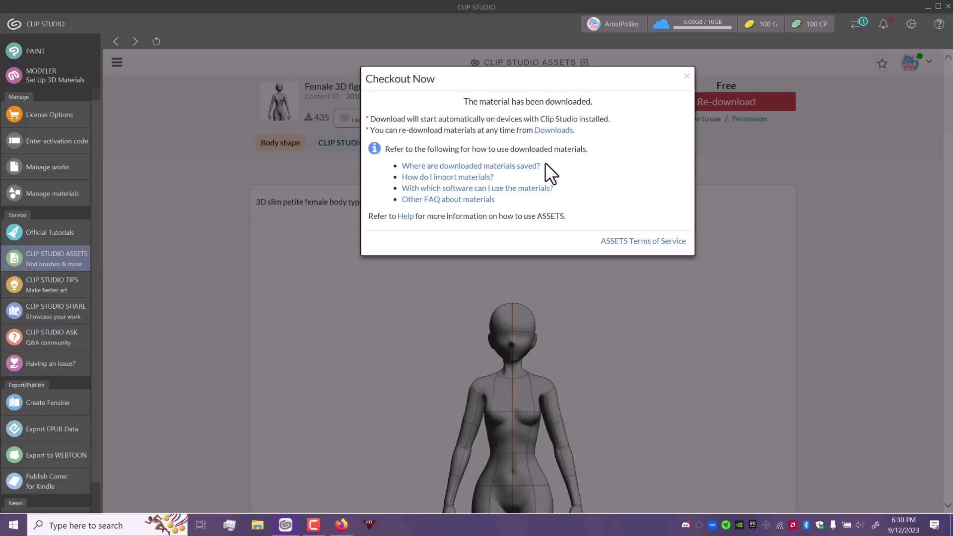
click(686, 76)
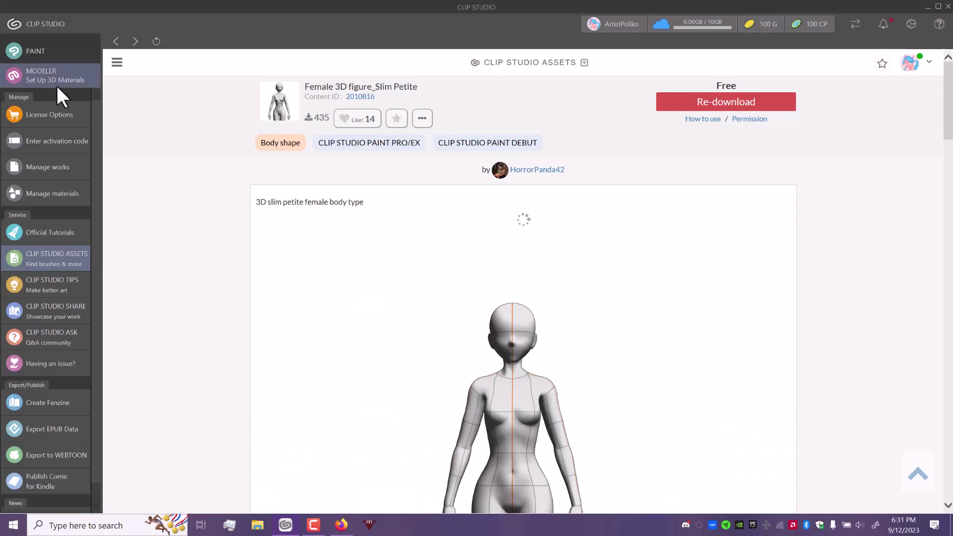
Launch PAINT and create a new blank 4000 × 4000 px Illustration canvas
click(50, 53)
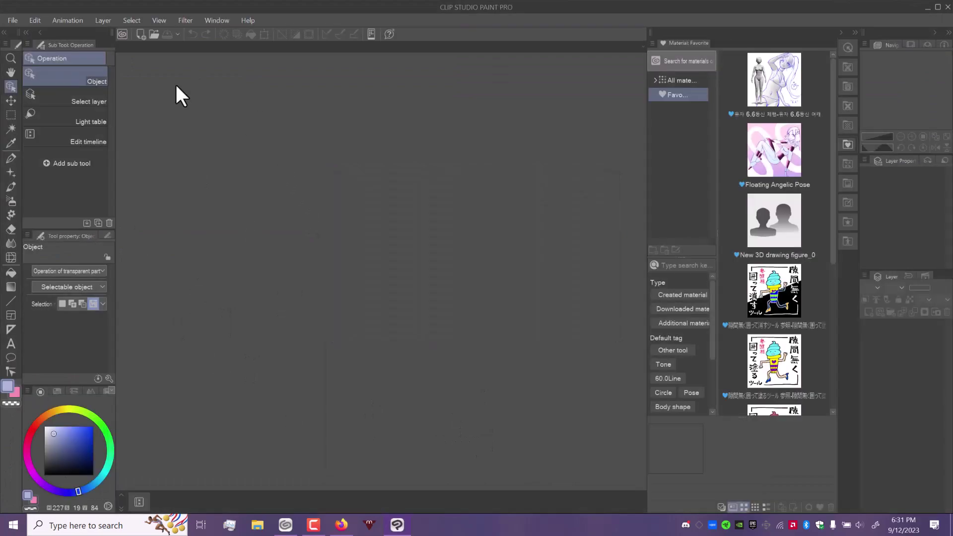
click(16, 23)
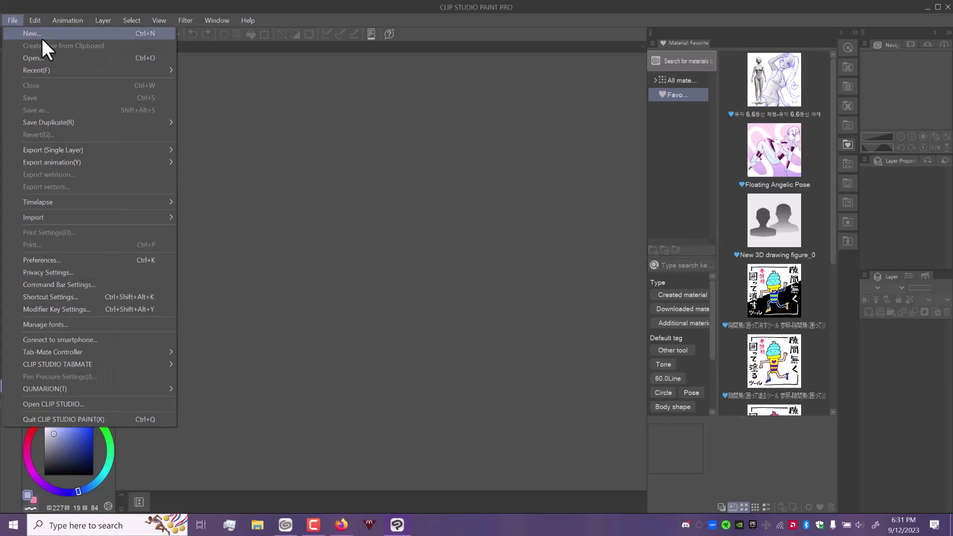
click(42, 35)
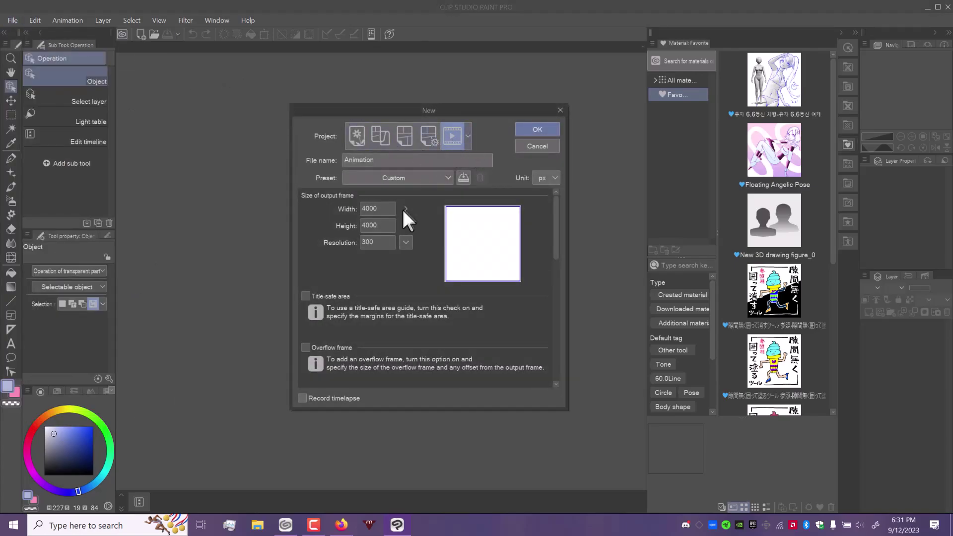
click(355, 137)
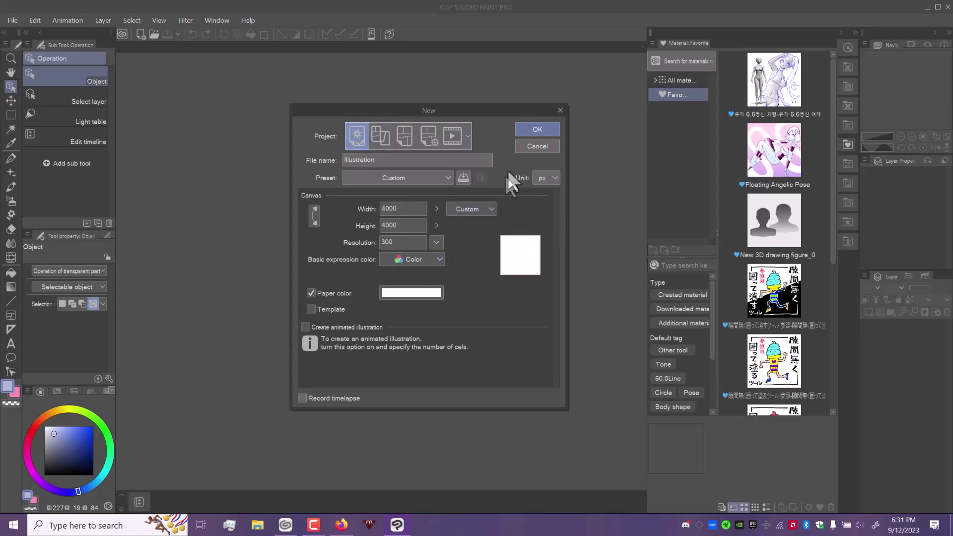
click(537, 131)
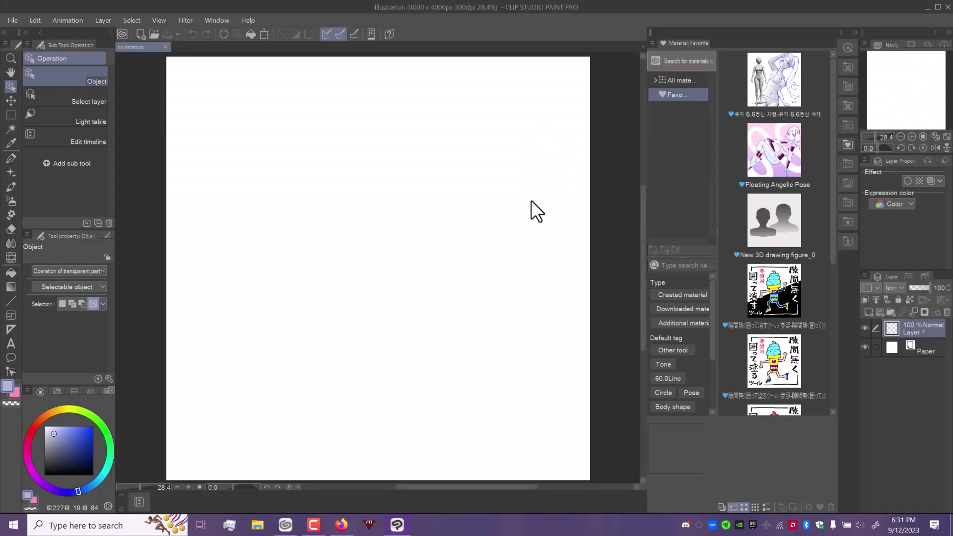
Locate Female 3D figure_Slim Petite in the Download folder and mark it as a favourite
click(658, 81)
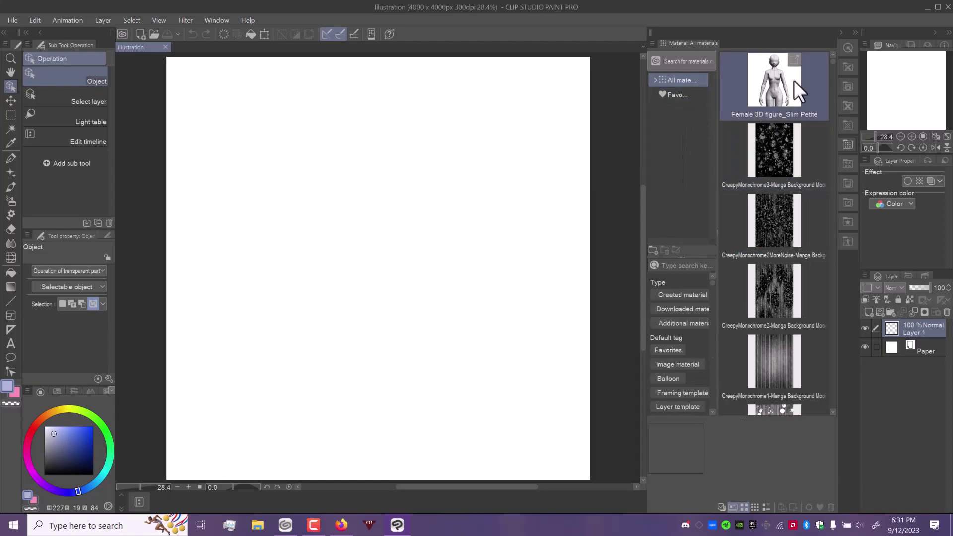
click(654, 80)
click(674, 166)
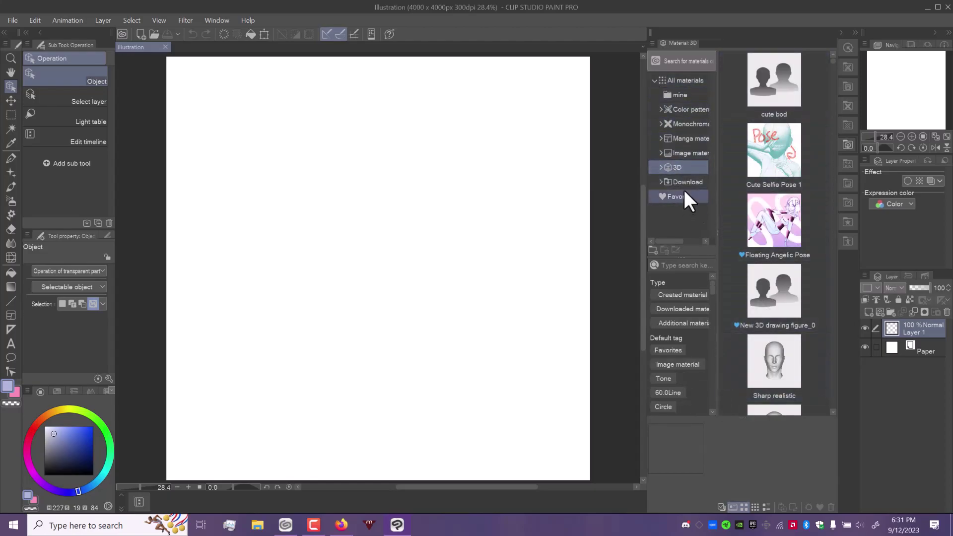
click(686, 182)
click(774, 294)
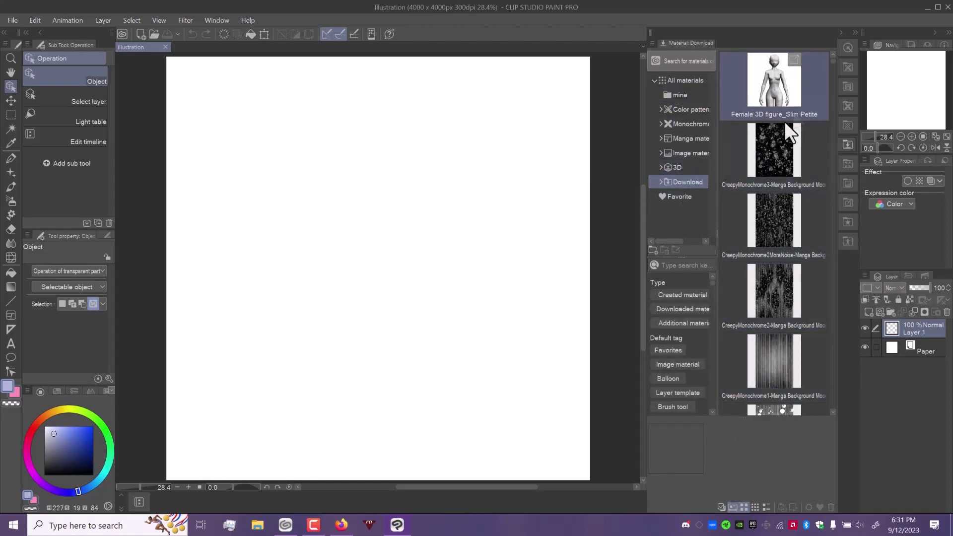
click(772, 83)
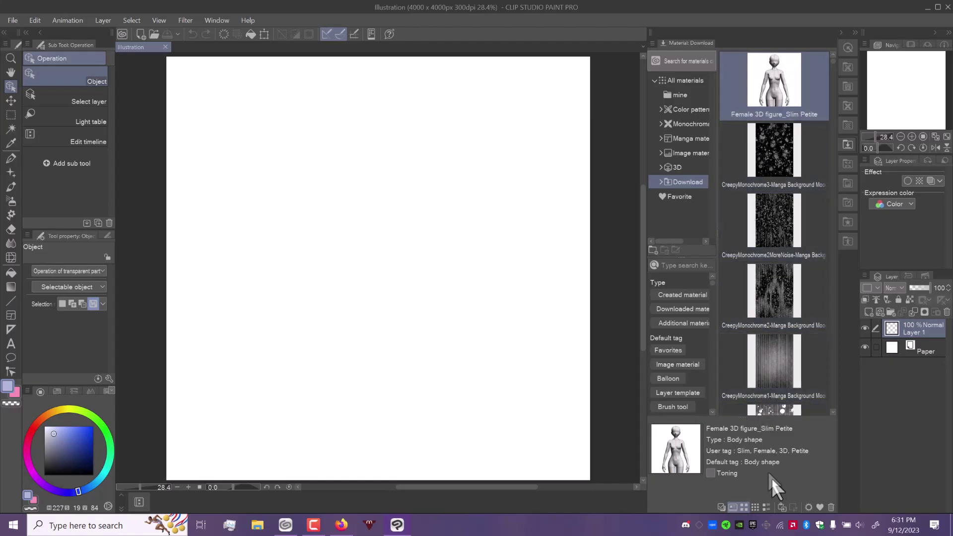
click(821, 507)
click(679, 197)
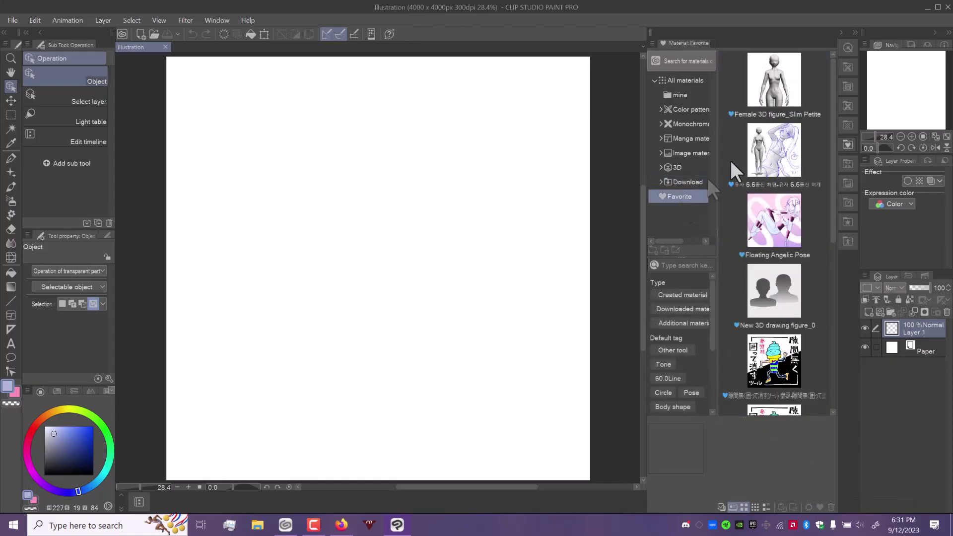
scroll(835, 294, down, 5)
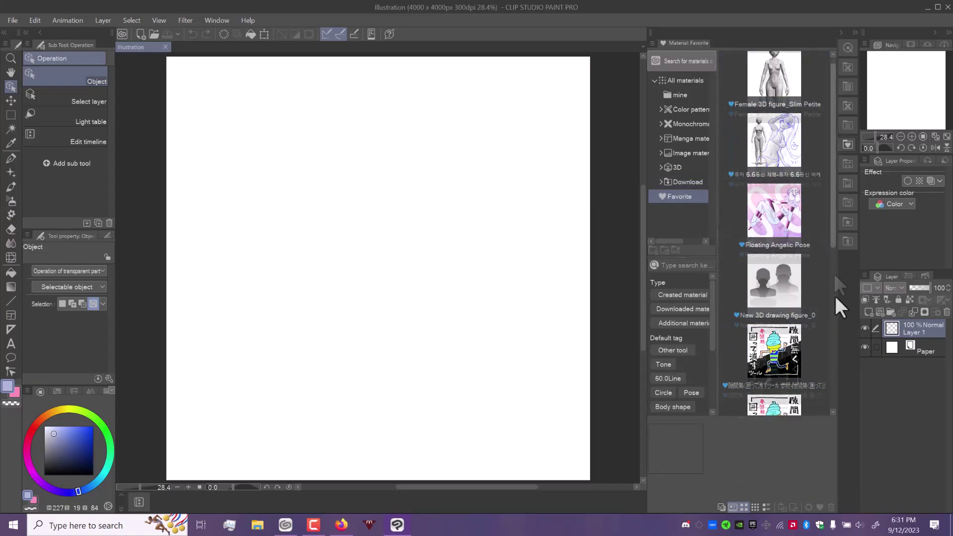
scroll(833, 372, down, 5)
From the Favorite folder, start dragging the Slim Petite figure onto the canvas
drag(834, 410, 834, 89)
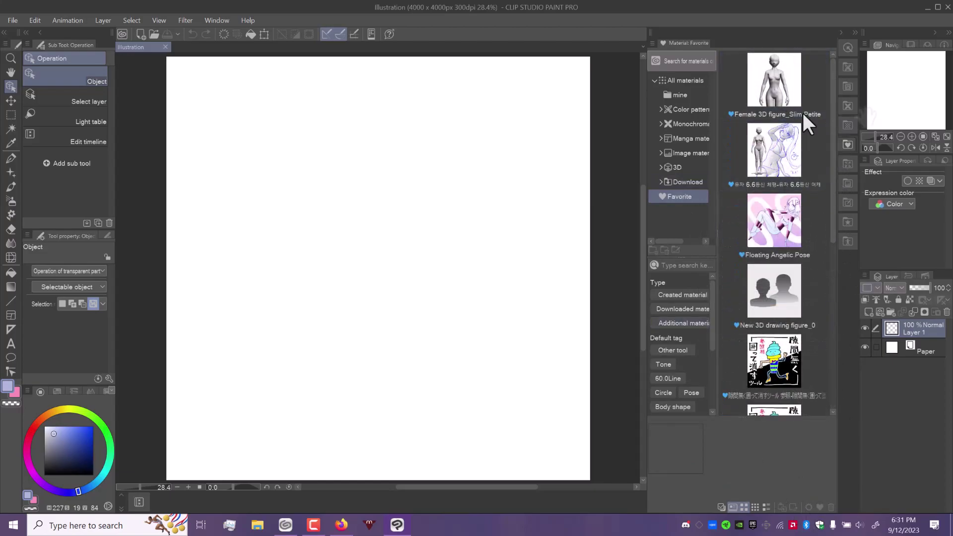
click(789, 373)
drag(775, 81, 372, 296)
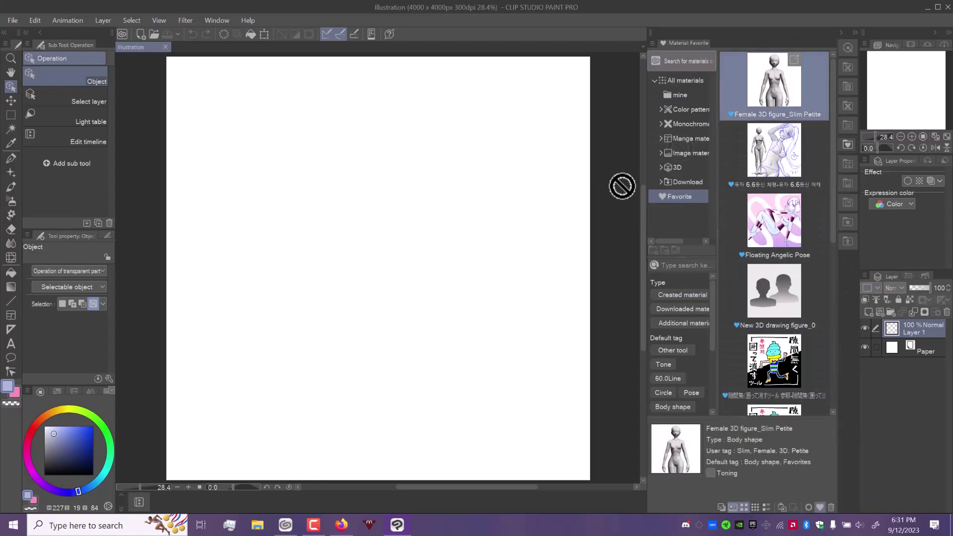
Drop the Slim Petite figure on the canvas, then undo the view rotation and placement
drag(371, 297, 389, 356)
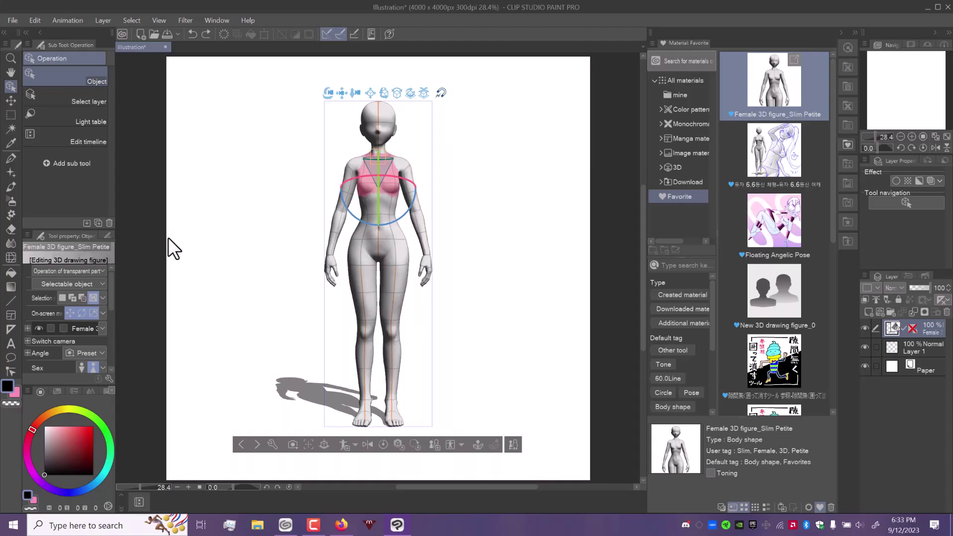
mouse_move(520, 274)
mouse_down()
mouse_move(539, 267)
mouse_move(496, 287)
mouse_up()
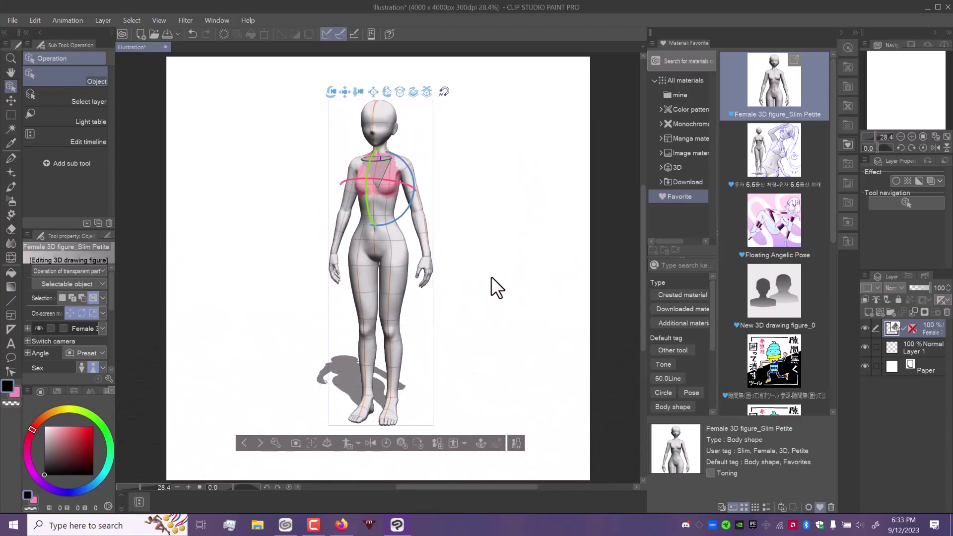
click(192, 33)
click(193, 34)
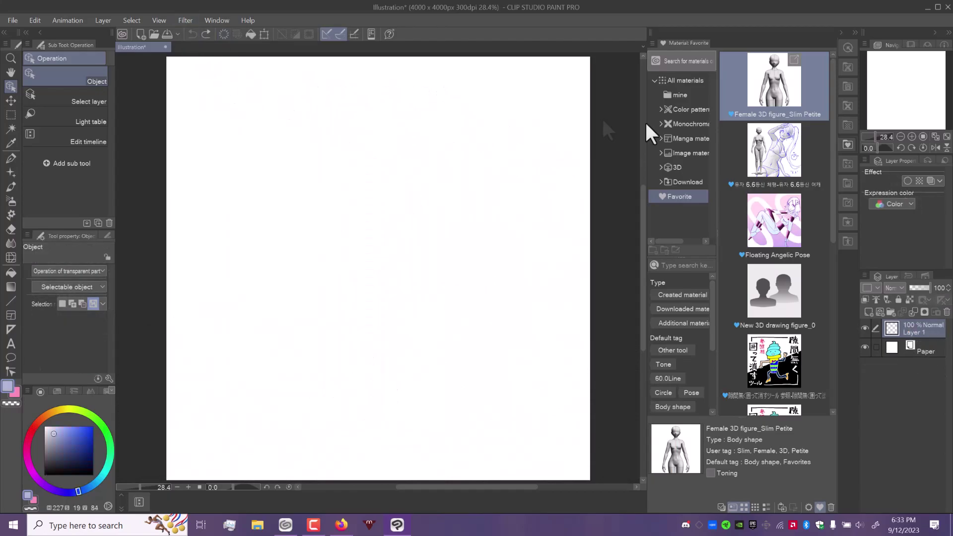
Re-place the figure and undo the extra copies, leaving one standing figure
mouse_move(775, 82)
mouse_down()
mouse_move(383, 402)
mouse_move(369, 216)
mouse_up()
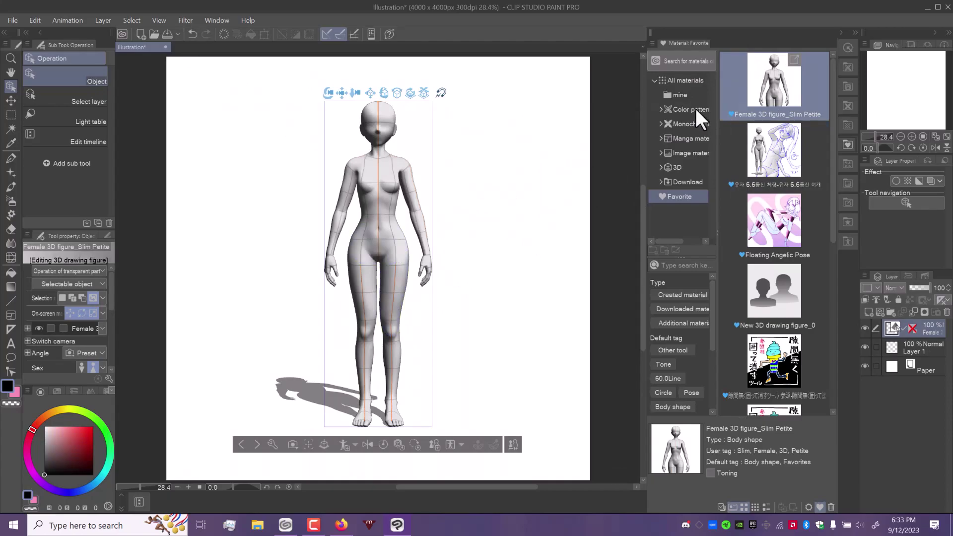
drag(776, 82, 456, 232)
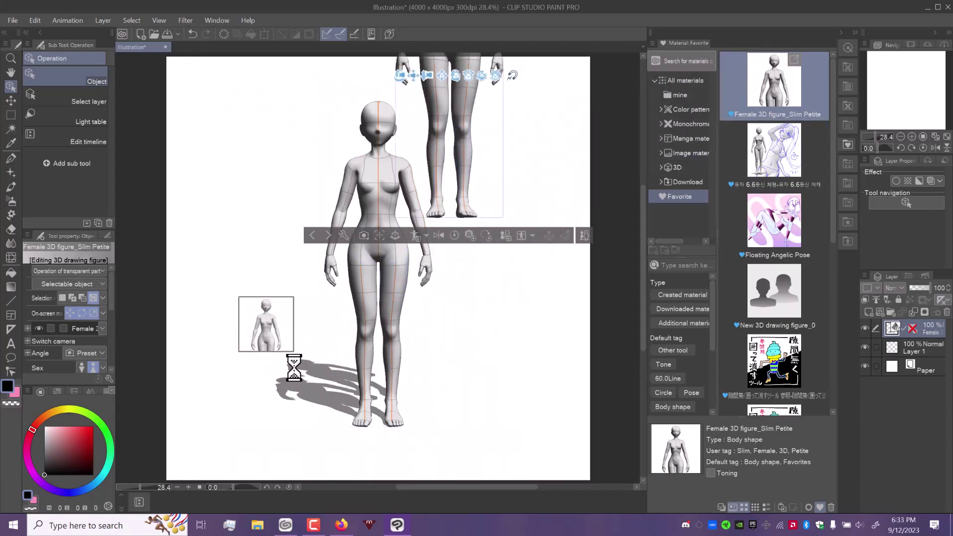
drag(738, 120, 287, 358)
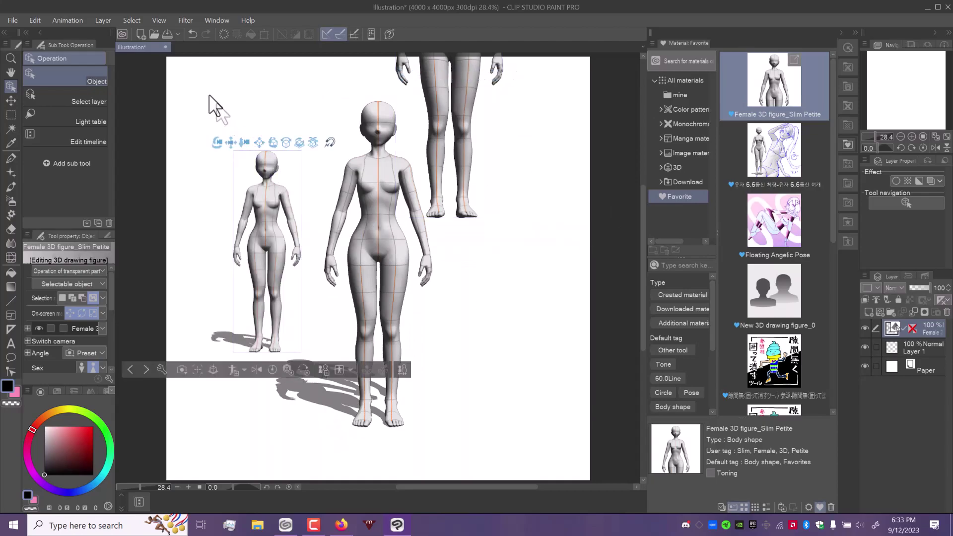
click(193, 34)
click(192, 35)
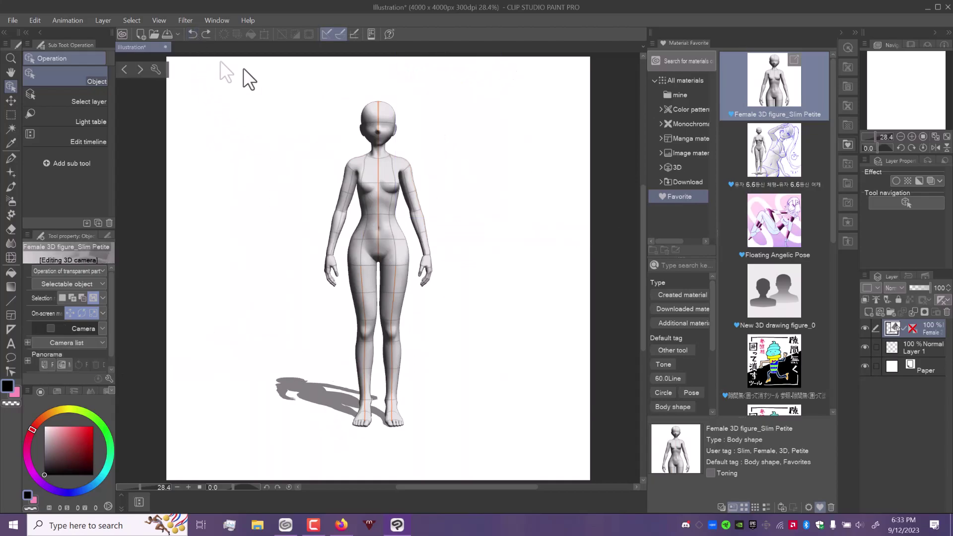
click(192, 34)
drag(774, 90, 363, 421)
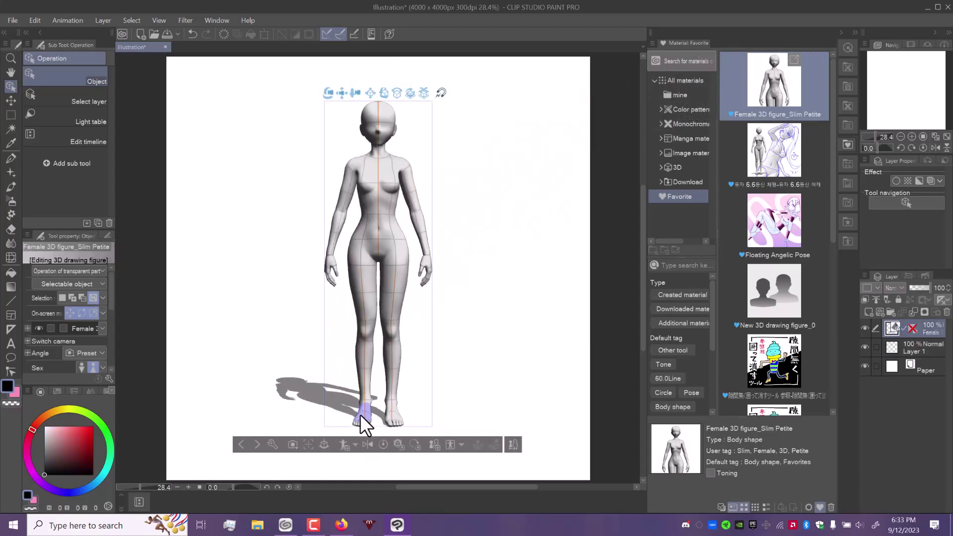
mouse_move(775, 85)
mouse_down()
mouse_move(421, 387)
mouse_move(438, 439)
mouse_up()
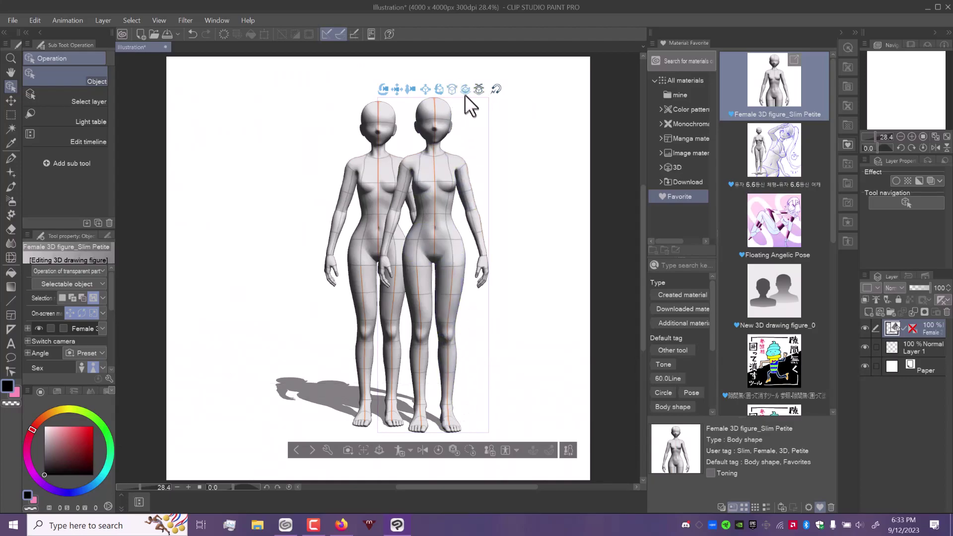
click(436, 425)
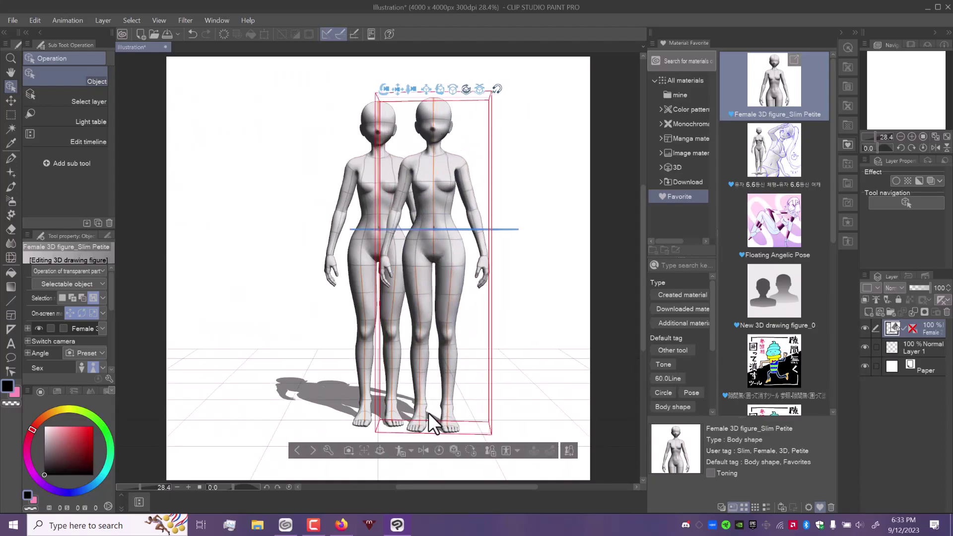
drag(429, 412, 444, 412)
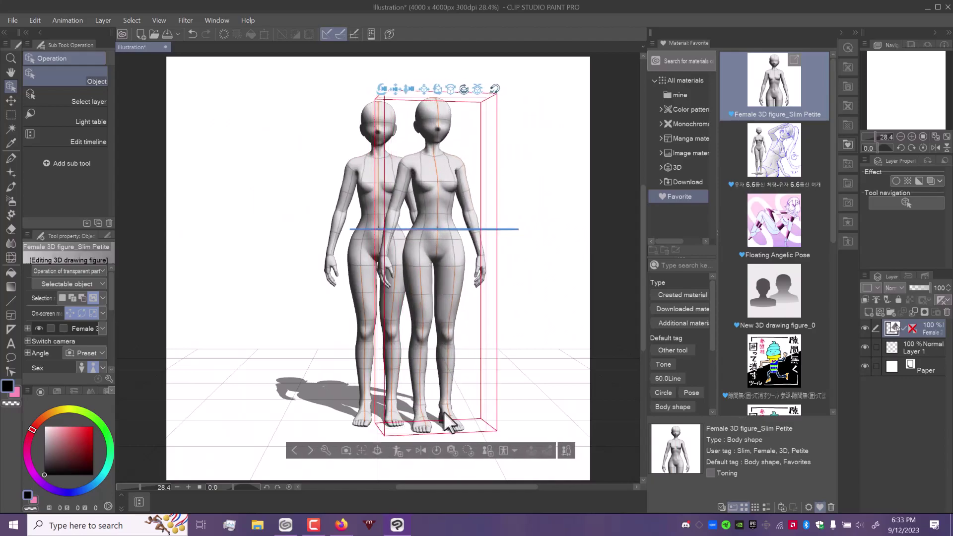
drag(444, 411, 430, 418)
click(581, 142)
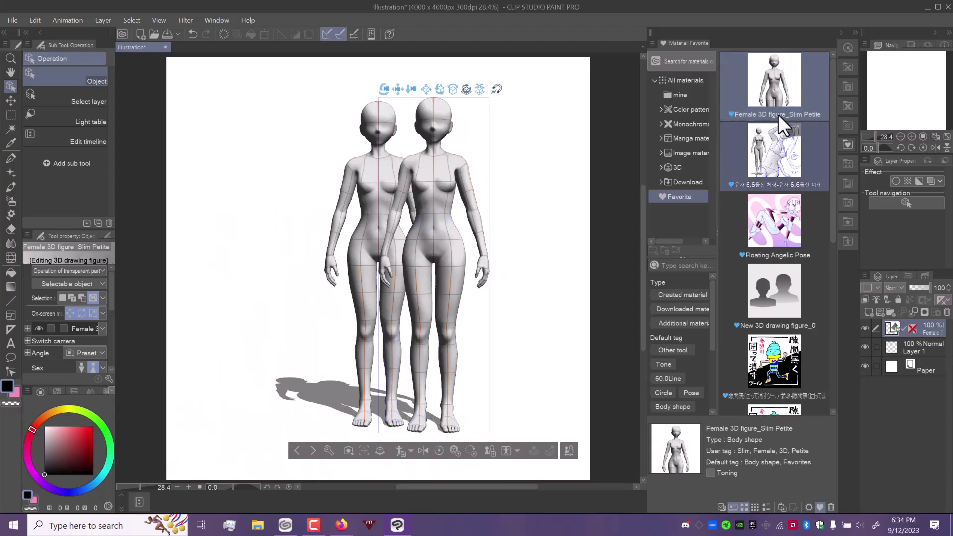
drag(774, 84, 337, 158)
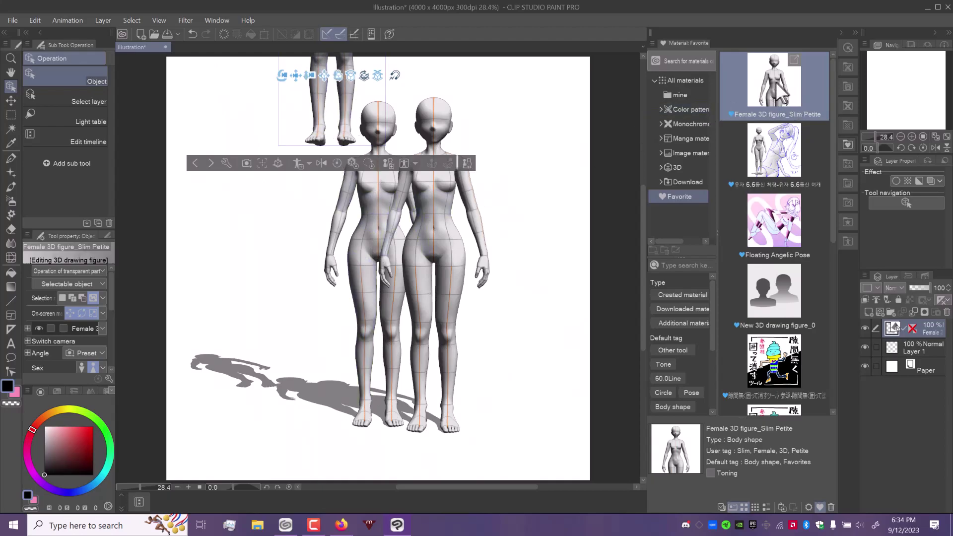
drag(774, 84, 497, 201)
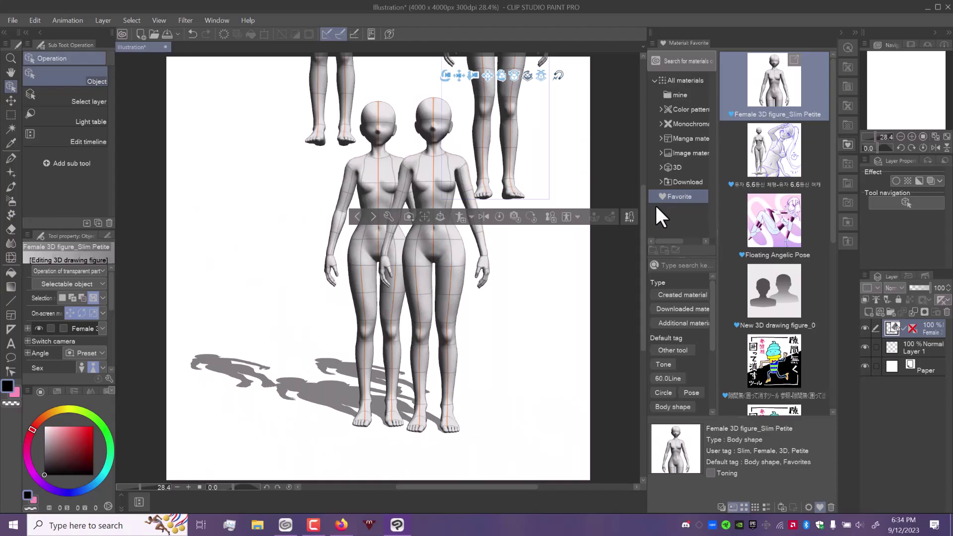
click(193, 33)
click(193, 33)
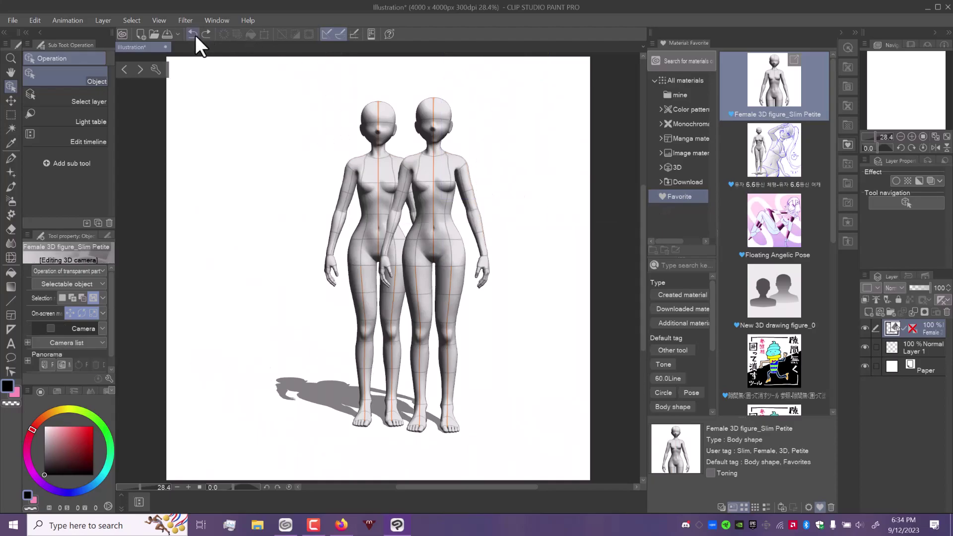
click(193, 35)
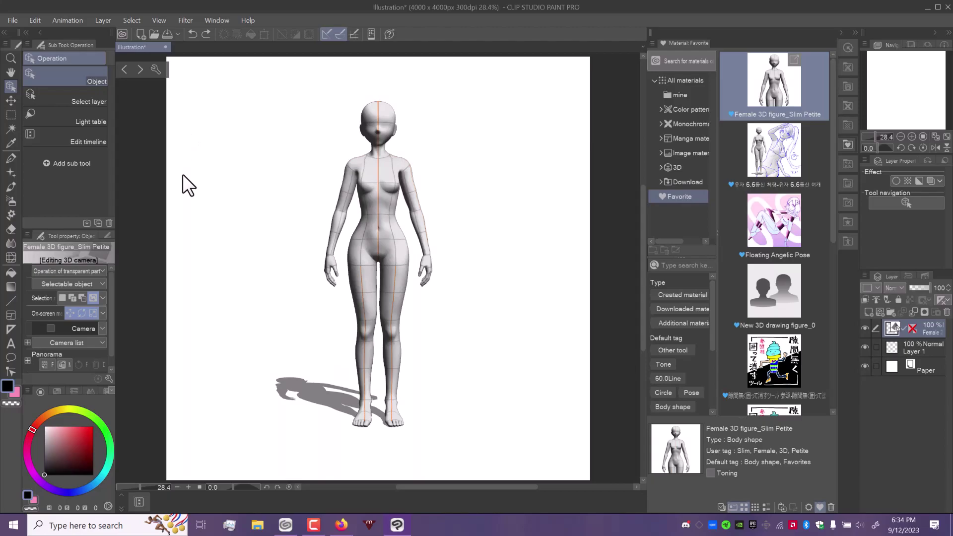
scroll(644, 198, up, 3)
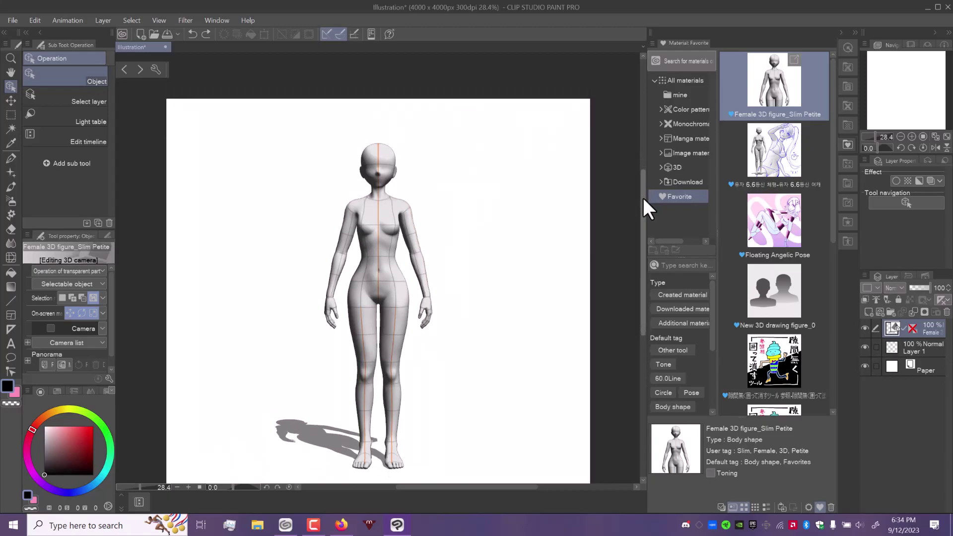
scroll(643, 197, down, 1)
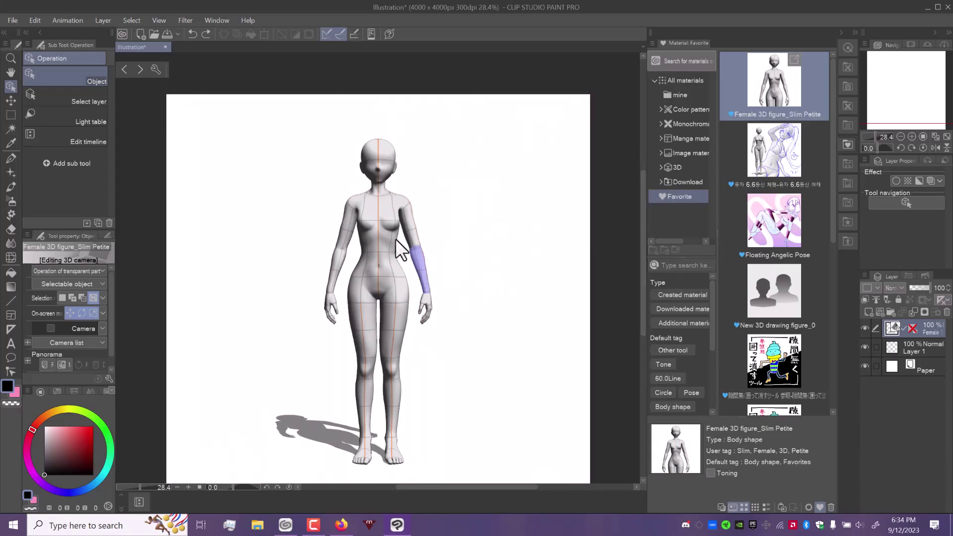
click(373, 207)
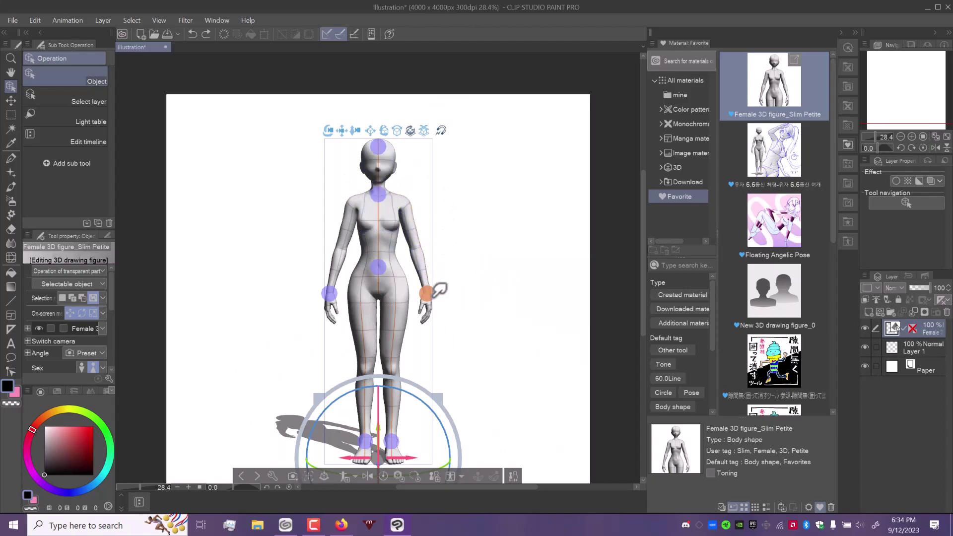
mouse_move(433, 290)
mouse_down()
mouse_move(488, 131)
mouse_move(434, 307)
mouse_up()
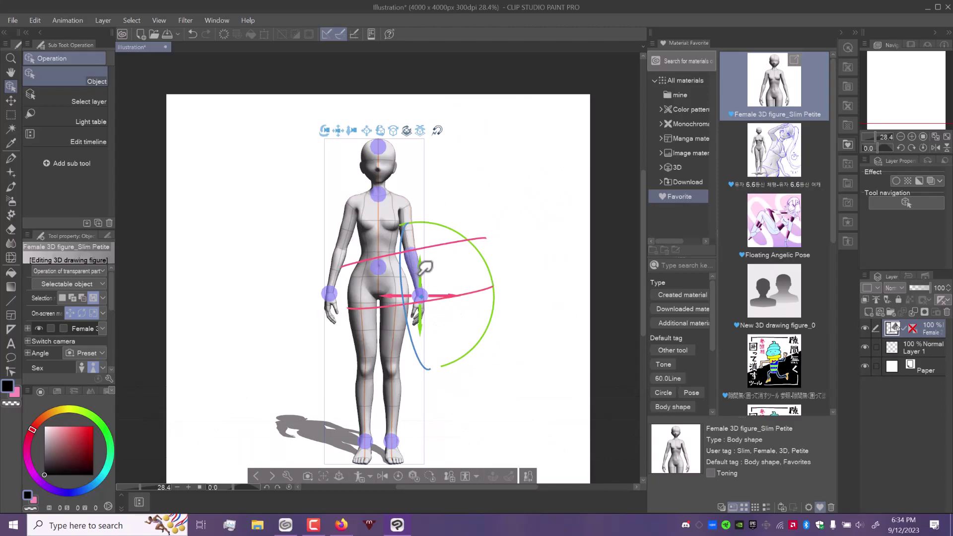
mouse_move(335, 290)
mouse_down()
mouse_move(224, 157)
mouse_move(321, 311)
mouse_move(350, 304)
mouse_up()
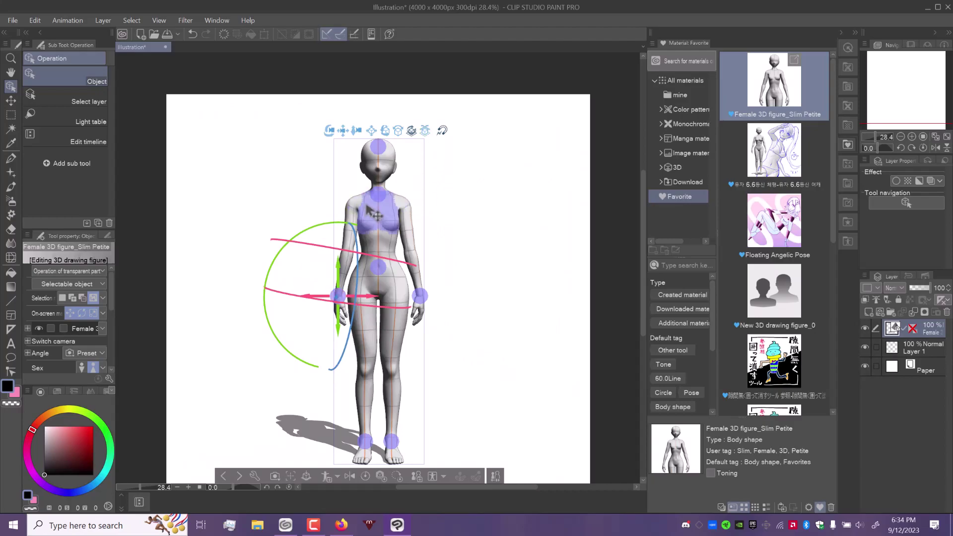
click(387, 232)
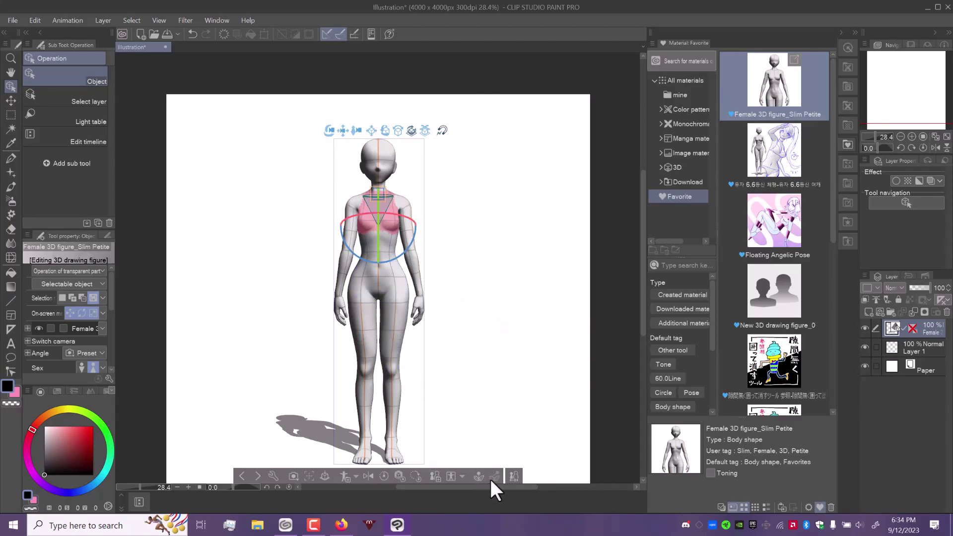
drag(450, 224, 405, 253)
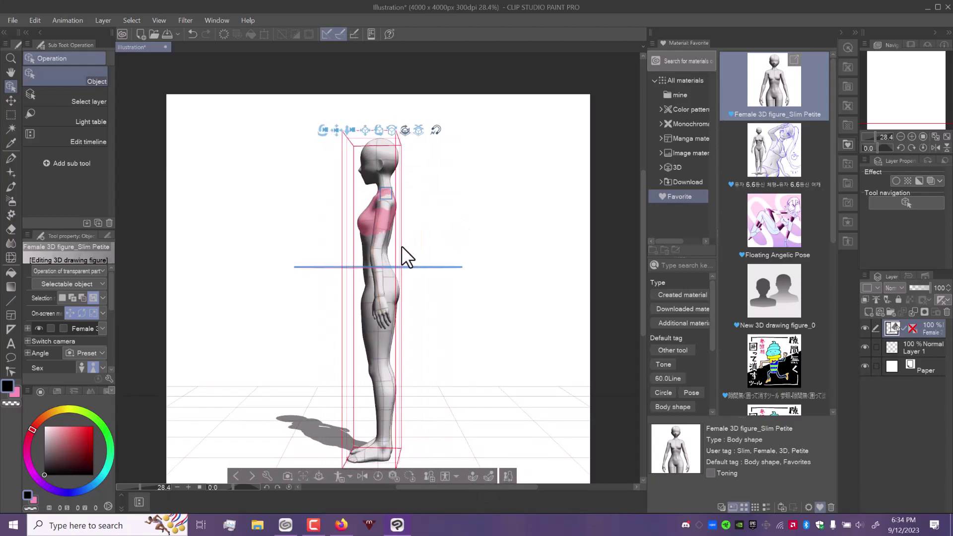
drag(406, 253, 460, 242)
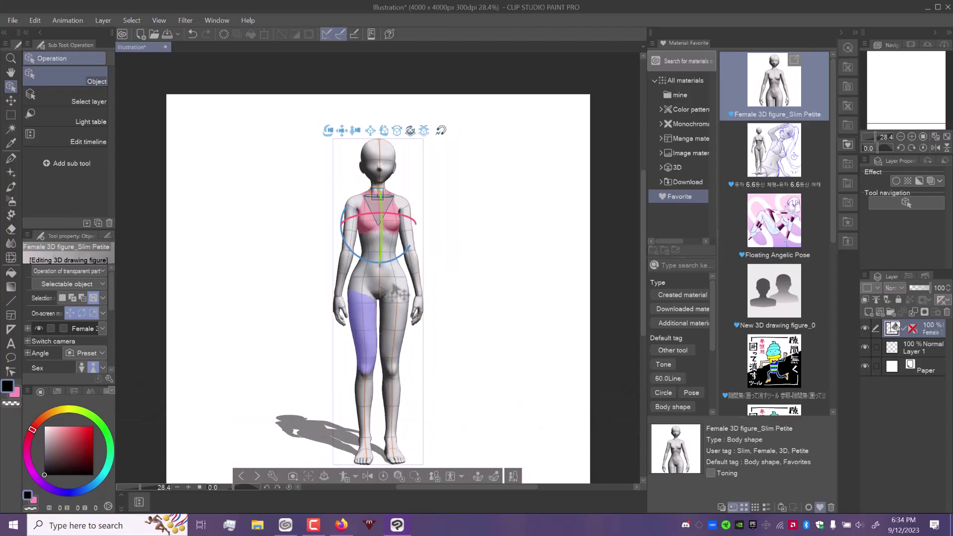
mouse_move(430, 308)
mouse_down()
mouse_move(468, 195)
mouse_move(389, 200)
mouse_move(449, 187)
mouse_up()
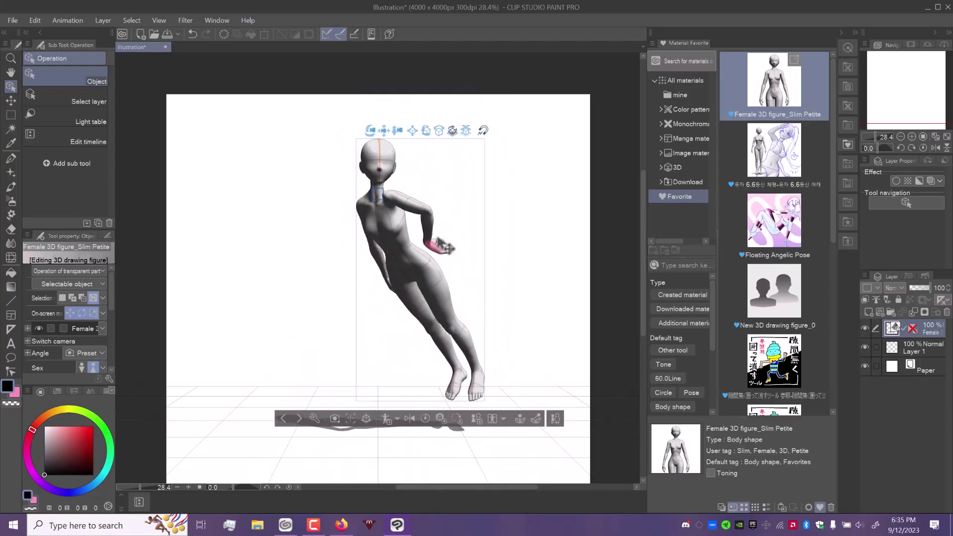
key(ctrl+z)
key(ctrl+z)
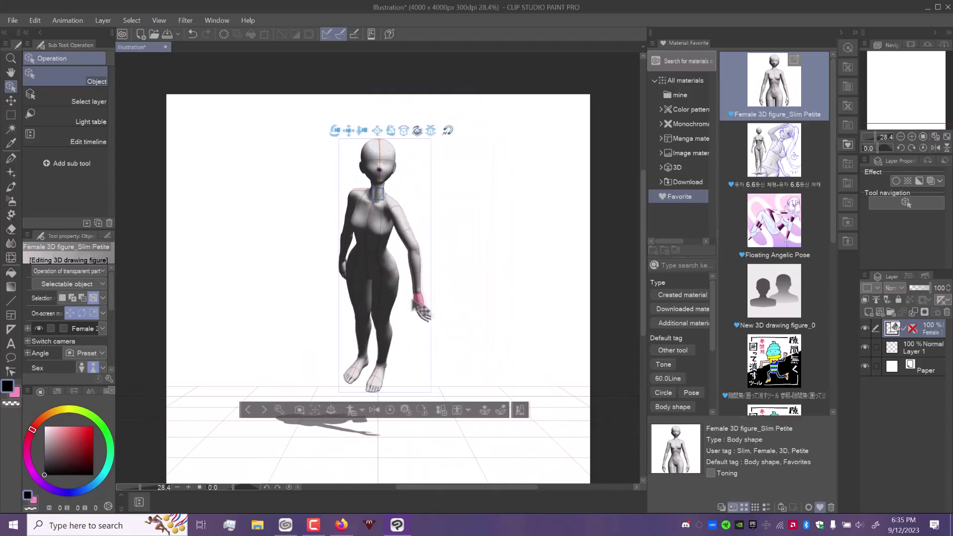
key(ctrl+z)
click(192, 36)
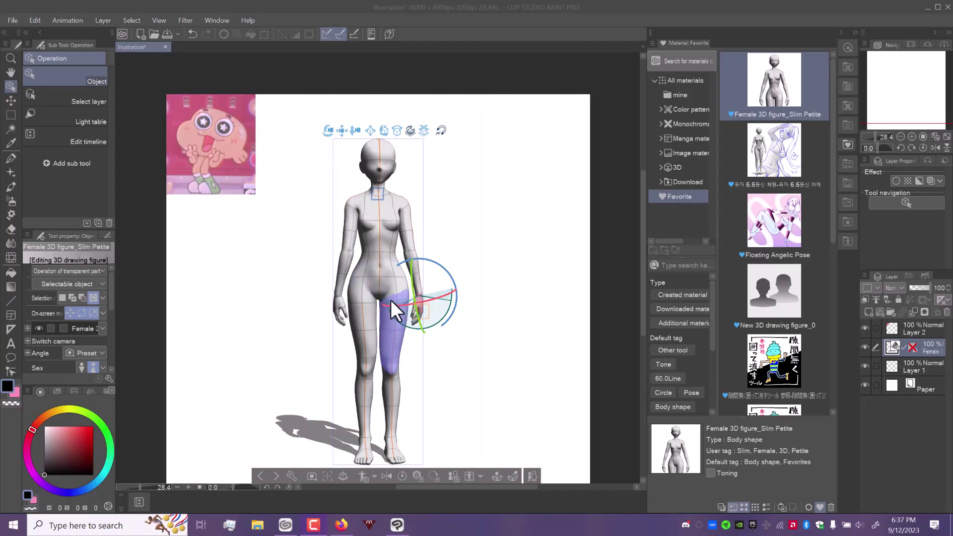
Test shifting the figure's hips, then undo the pose changes
click(360, 286)
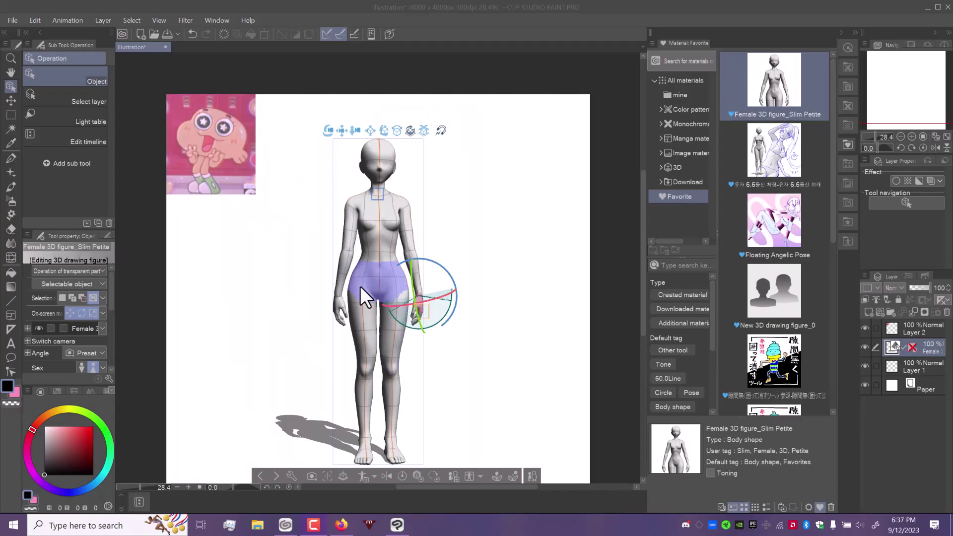
drag(360, 286, 354, 291)
key(ctrl+z)
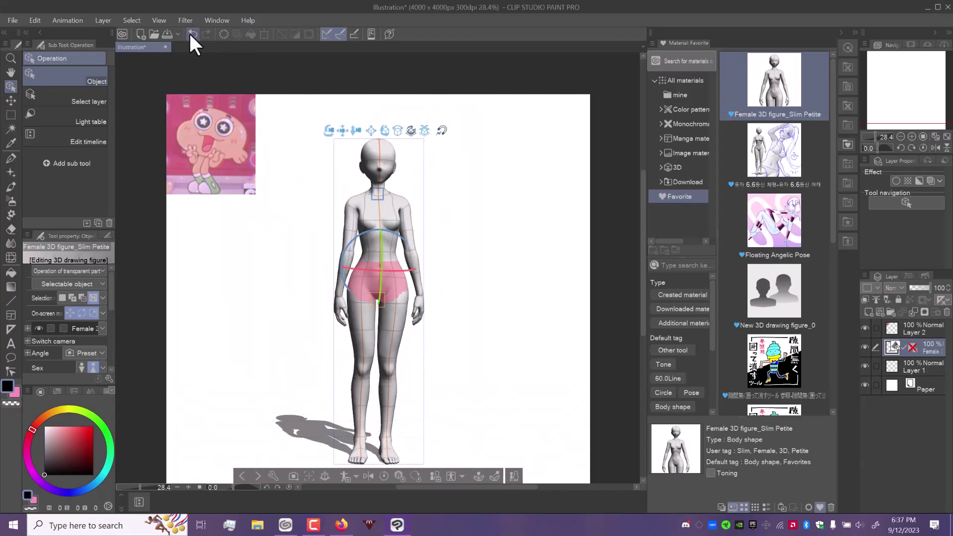
click(192, 35)
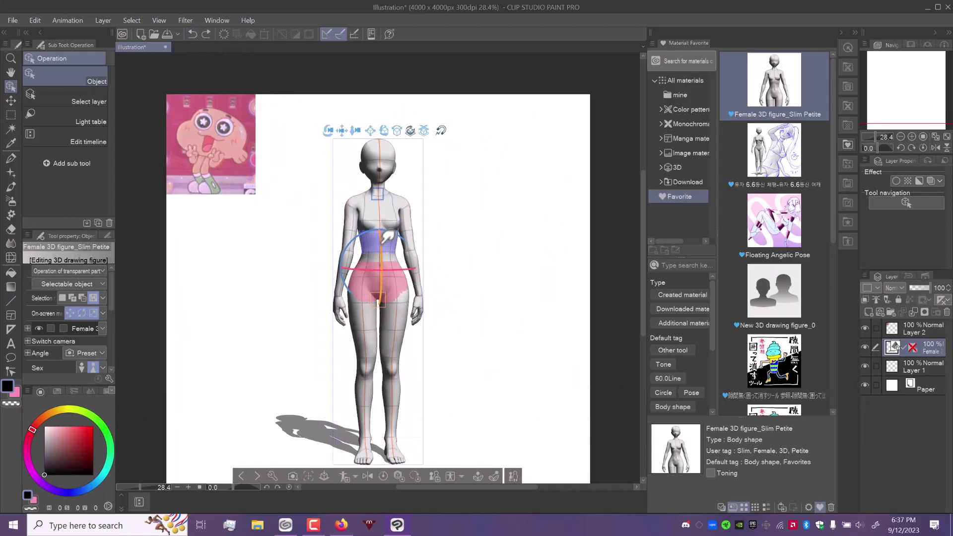
From a side view, test bending the waist and return it upright
click(384, 201)
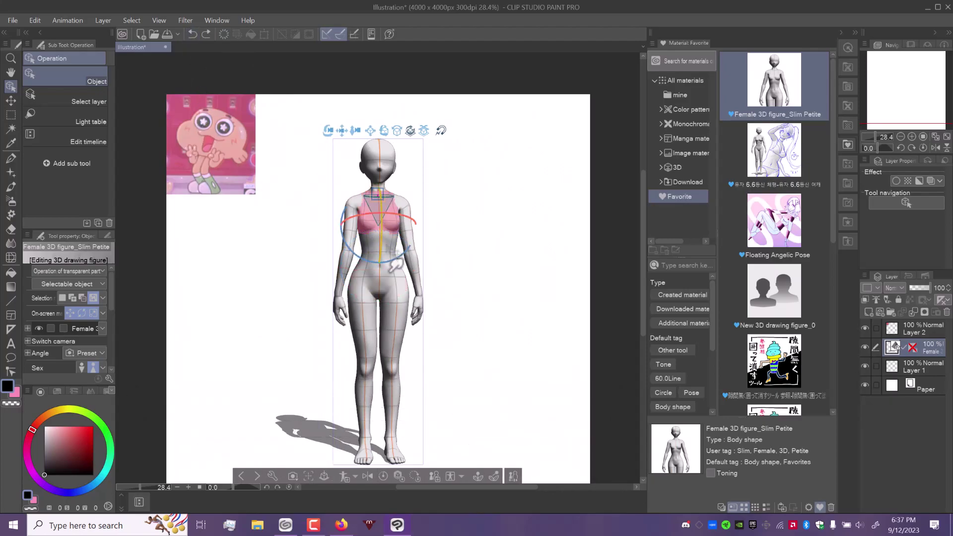
drag(472, 264, 436, 319)
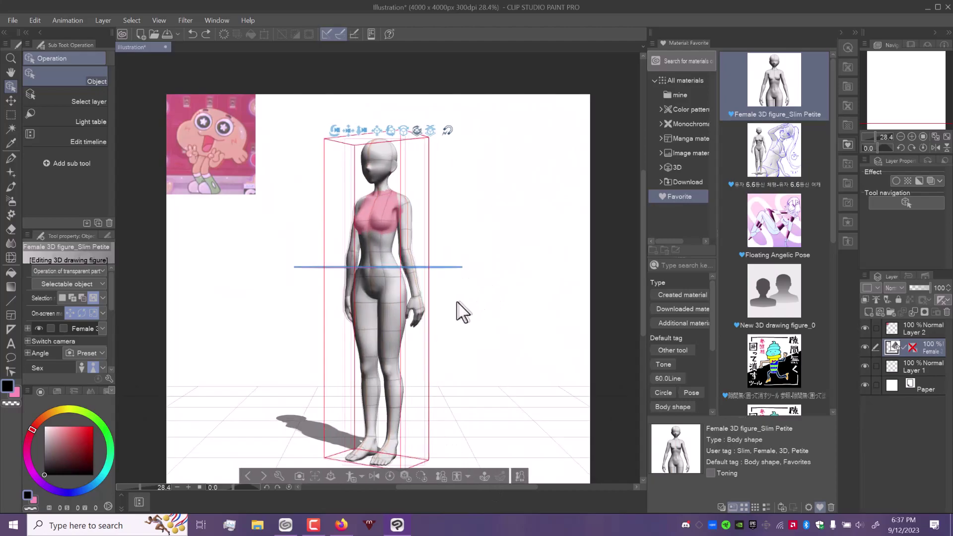
click(393, 286)
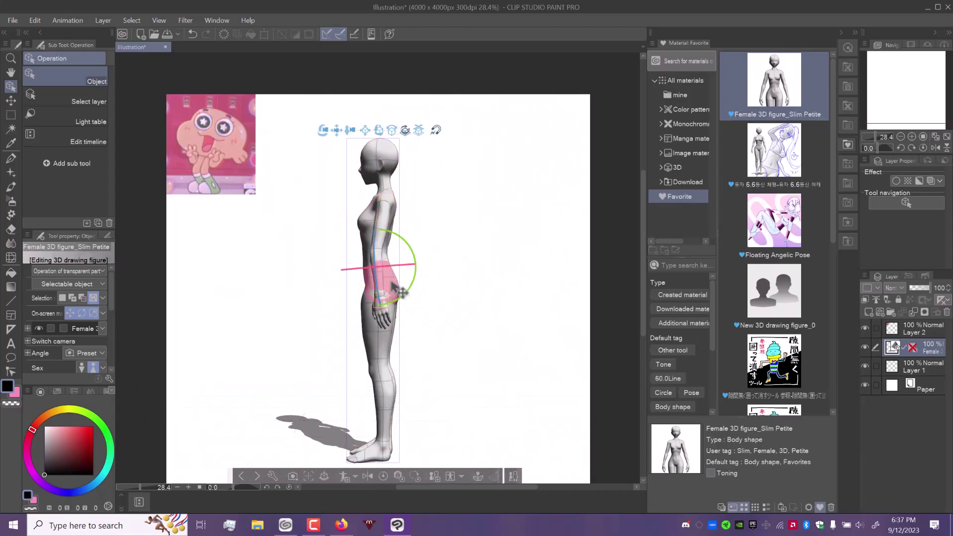
click(383, 260)
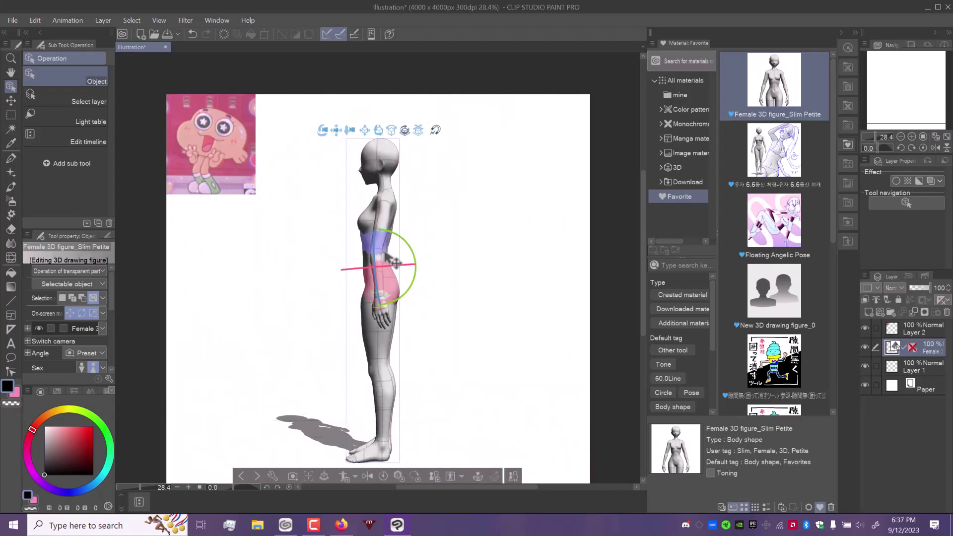
drag(413, 268, 388, 339)
click(388, 339)
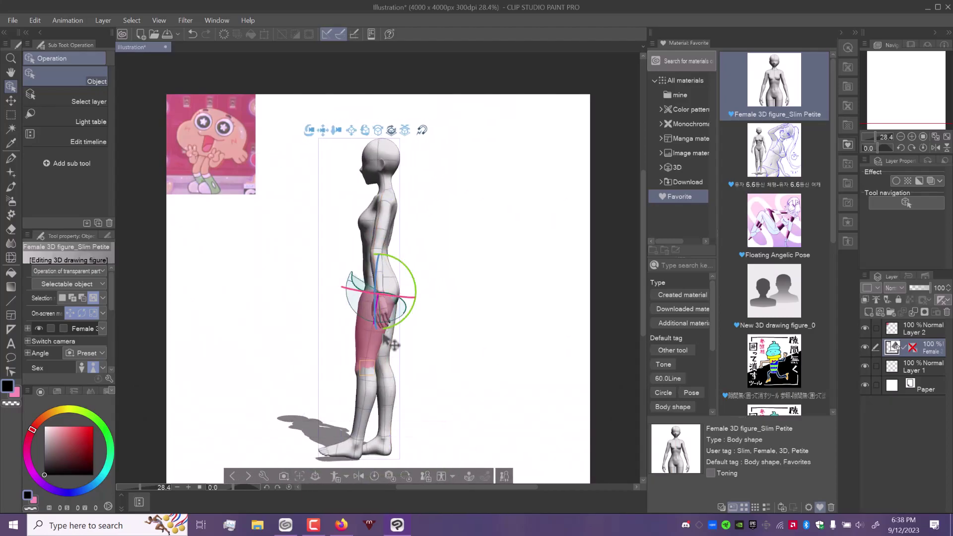
Lift one leg forward at the knee and angle its foot, checking from a low side view
click(392, 382)
scroll(425, 368, up, 3)
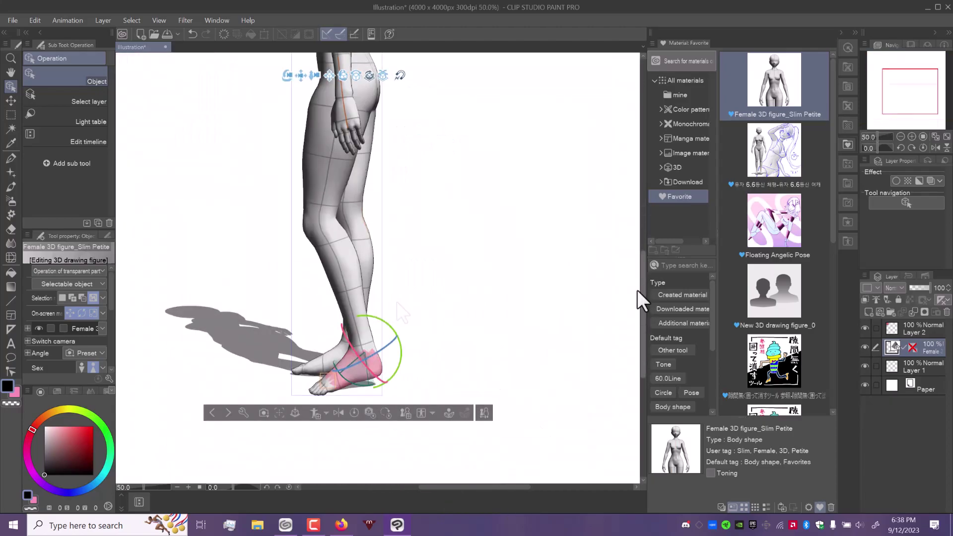
click(343, 149)
click(358, 238)
click(350, 368)
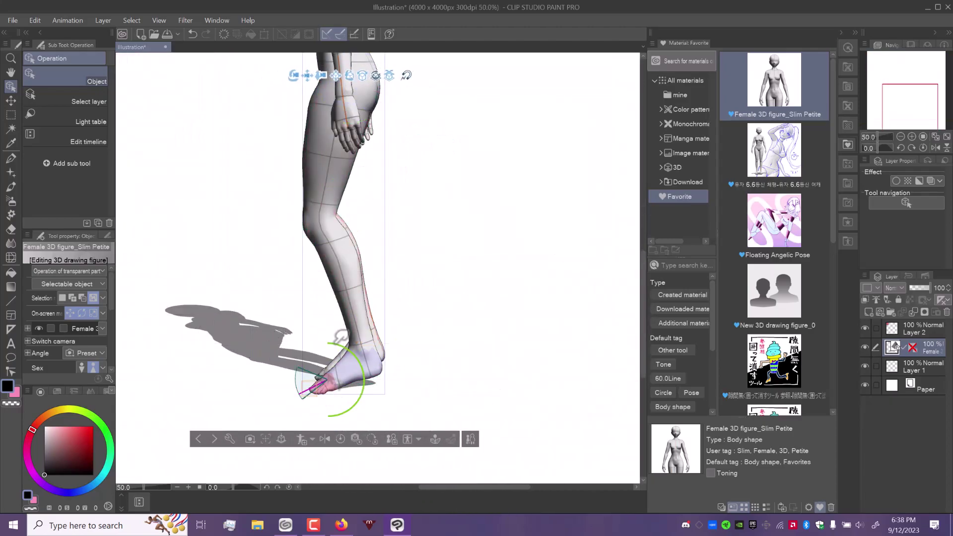
mouse_move(371, 85)
mouse_down()
mouse_move(331, 237)
mouse_move(525, 148)
mouse_move(423, 152)
mouse_up()
click(358, 224)
drag(358, 224, 361, 188)
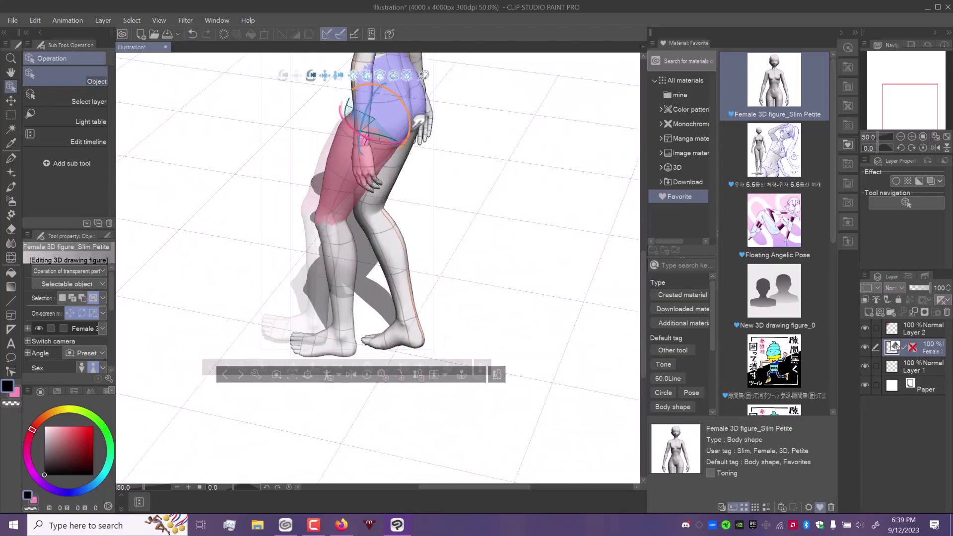
click(350, 350)
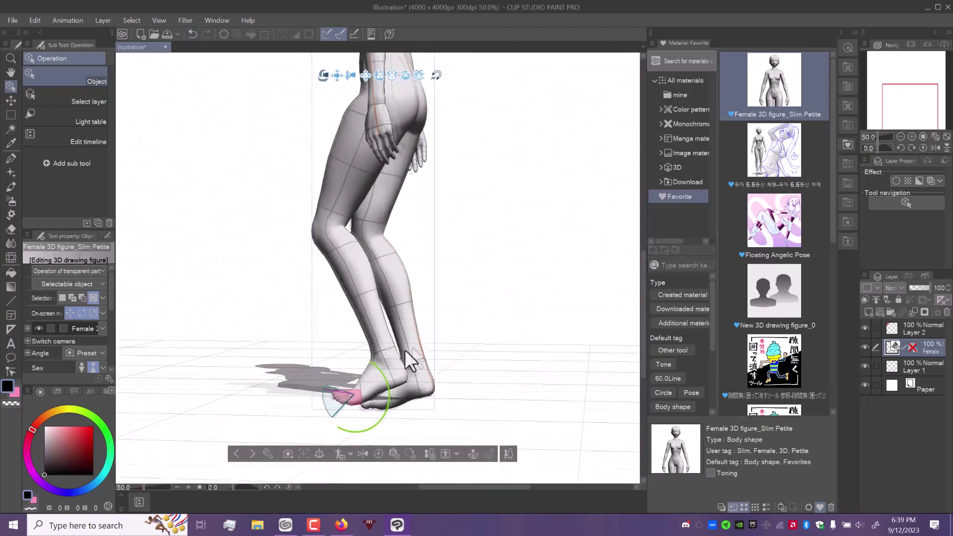
mouse_move(405, 350)
mouse_down()
mouse_move(346, 404)
mouse_move(358, 247)
mouse_move(343, 306)
mouse_up()
Orbit around the figure to check the leg pose and return to the front view
click(324, 359)
mouse_move(323, 359)
mouse_down()
mouse_move(372, 362)
mouse_move(358, 373)
mouse_move(309, 309)
mouse_move(638, 188)
mouse_up()
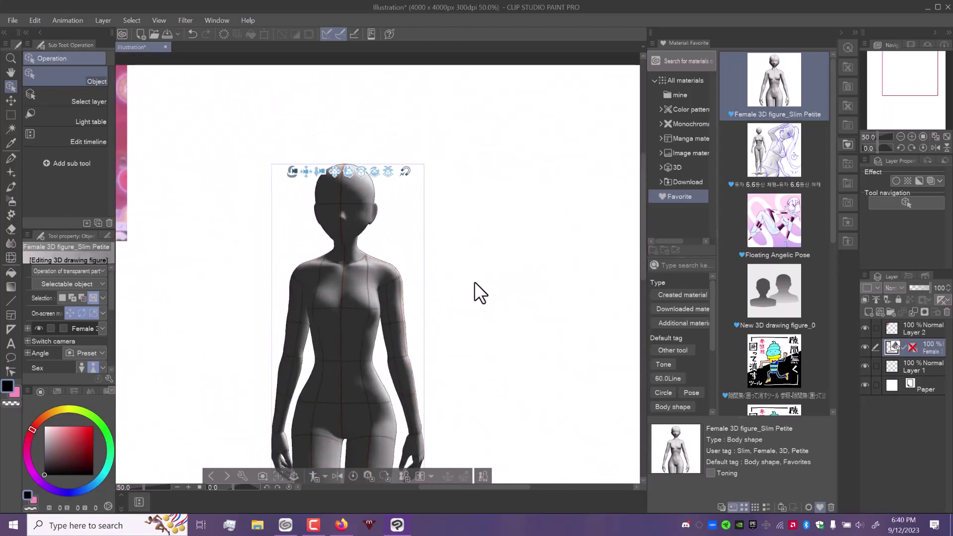
click(361, 173)
mouse_move(308, 167)
mouse_down()
mouse_move(352, 284)
mouse_move(376, 304)
mouse_move(209, 60)
mouse_up()
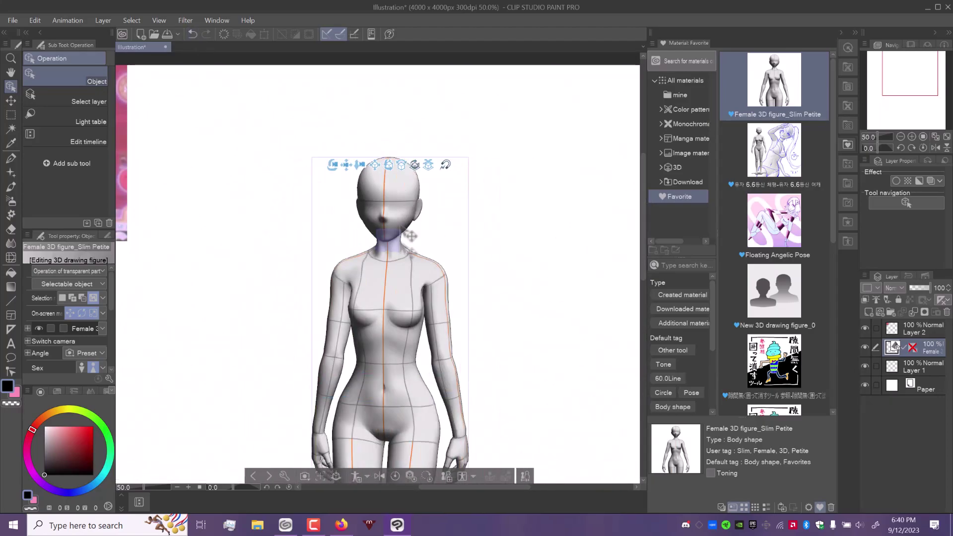
click(383, 291)
drag(399, 193, 357, 246)
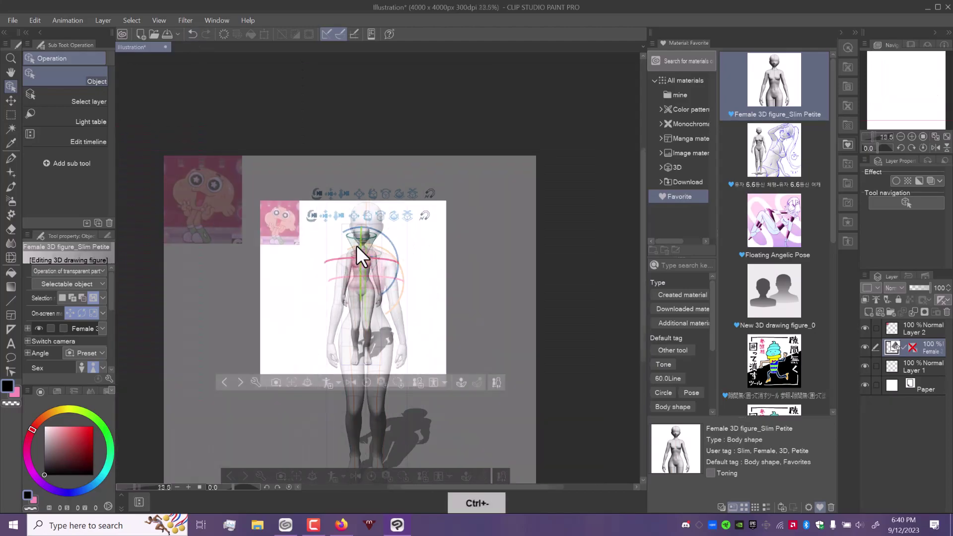
scroll(357, 245, down, 1)
Bend the hips and raise both arms and forearms up toward the chest
mouse_move(346, 330)
mouse_down()
mouse_move(358, 350)
mouse_move(352, 324)
mouse_move(472, 366)
mouse_up()
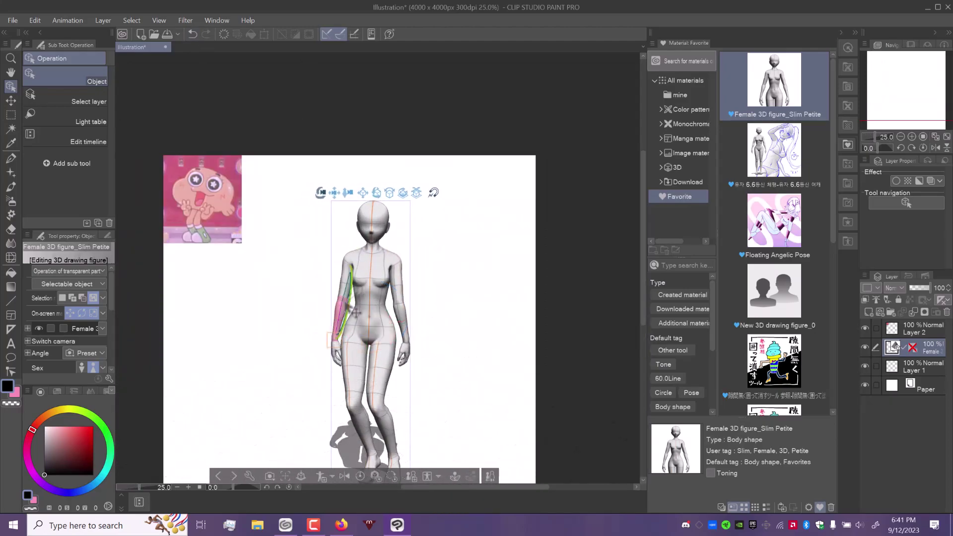
drag(347, 299, 357, 260)
click(402, 313)
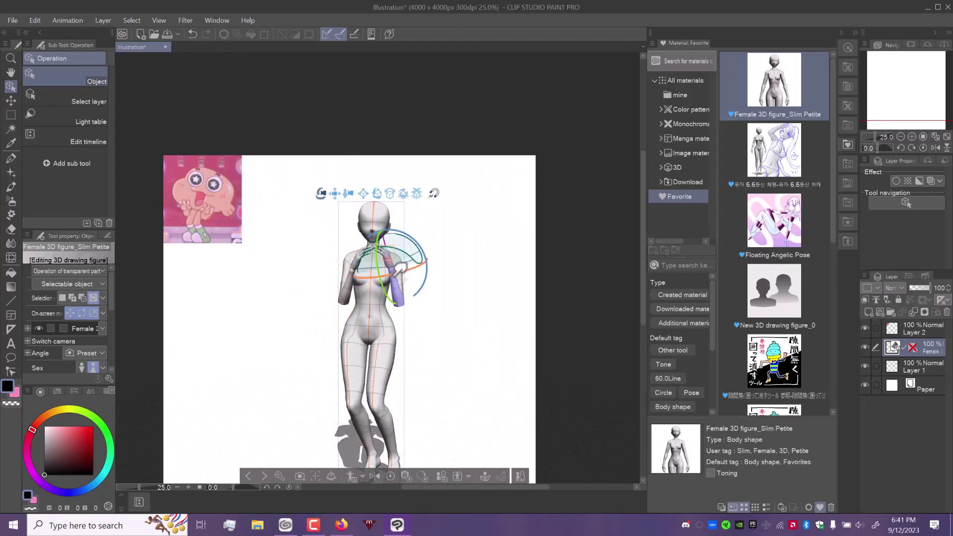
drag(393, 298, 365, 277)
click(364, 277)
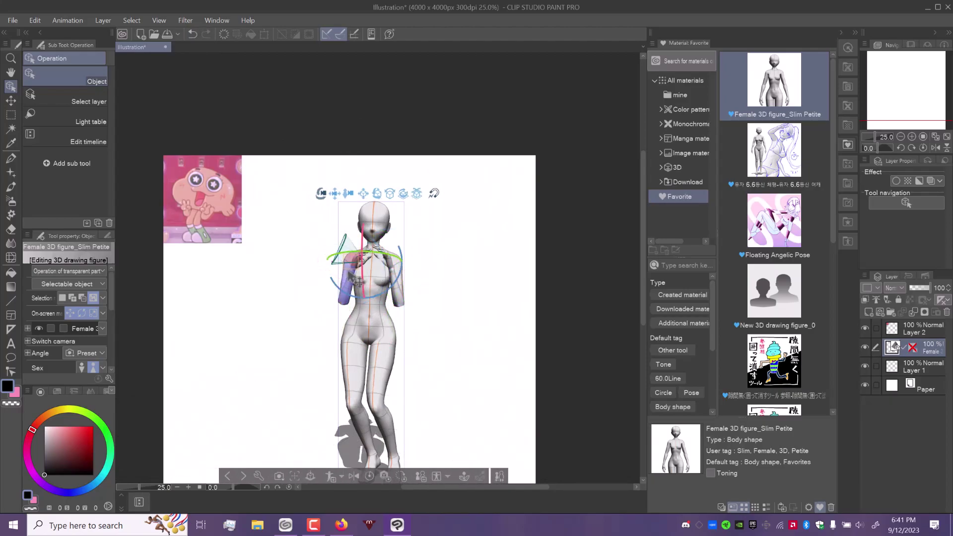
click(375, 289)
drag(376, 283, 396, 298)
Shape both hands into peace signs near the face and bend the body forward at the waist
key(ctrl+plus)
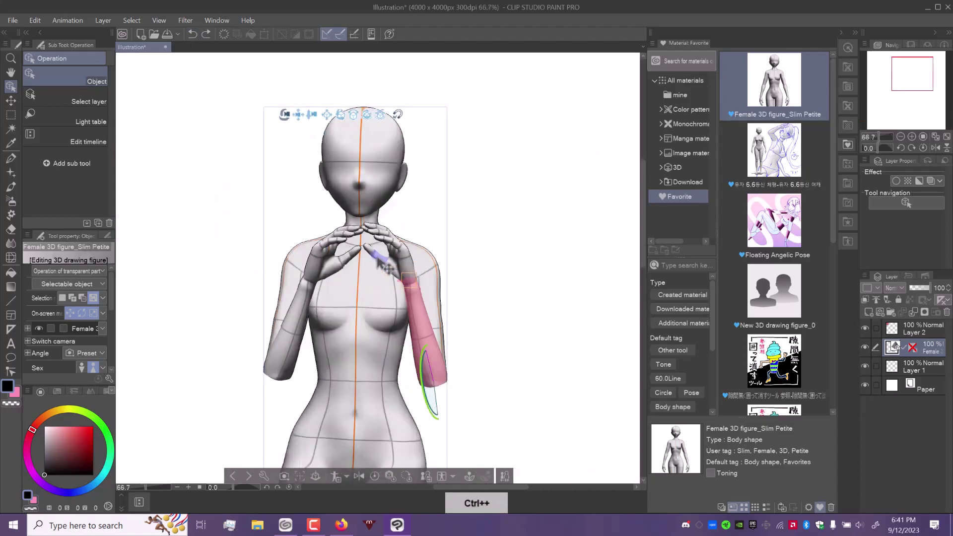
key(ctrl+plus)
click(424, 313)
click(275, 299)
click(429, 257)
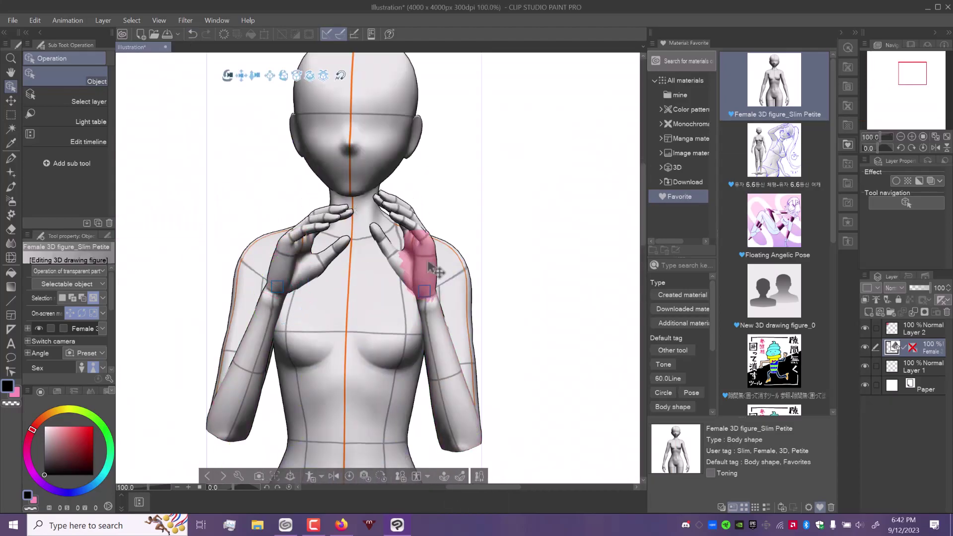
mouse_move(413, 223)
mouse_down()
mouse_move(392, 192)
mouse_move(440, 175)
mouse_up()
click(406, 232)
click(320, 242)
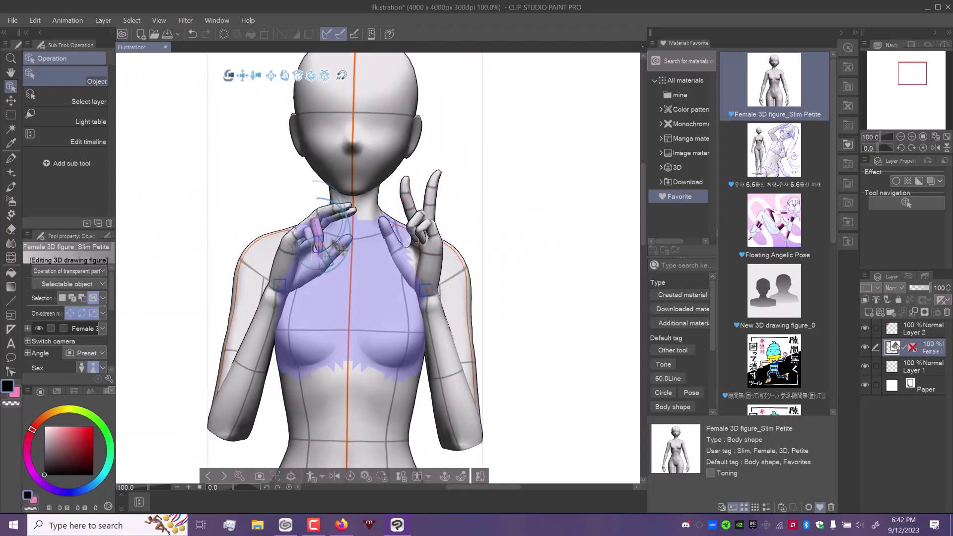
drag(320, 243, 356, 226)
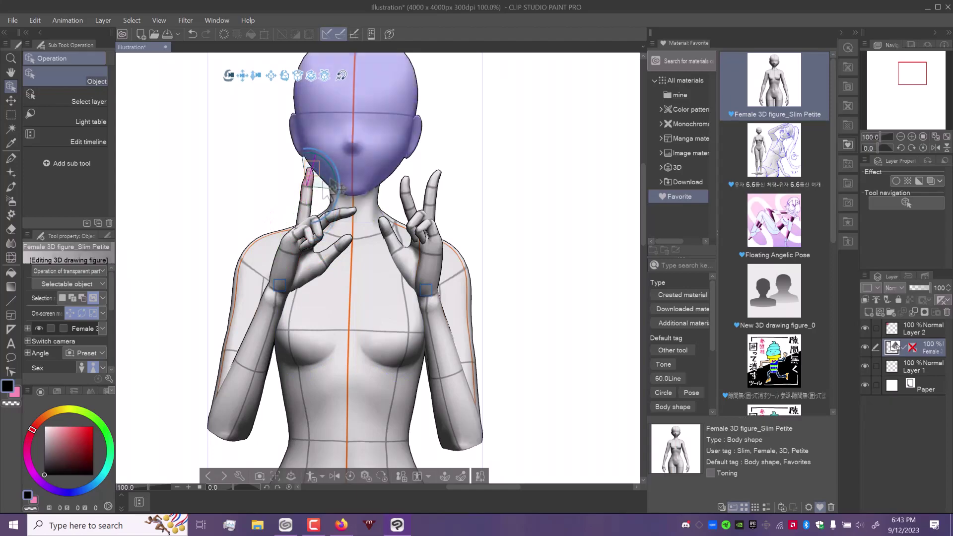
drag(294, 254, 276, 286)
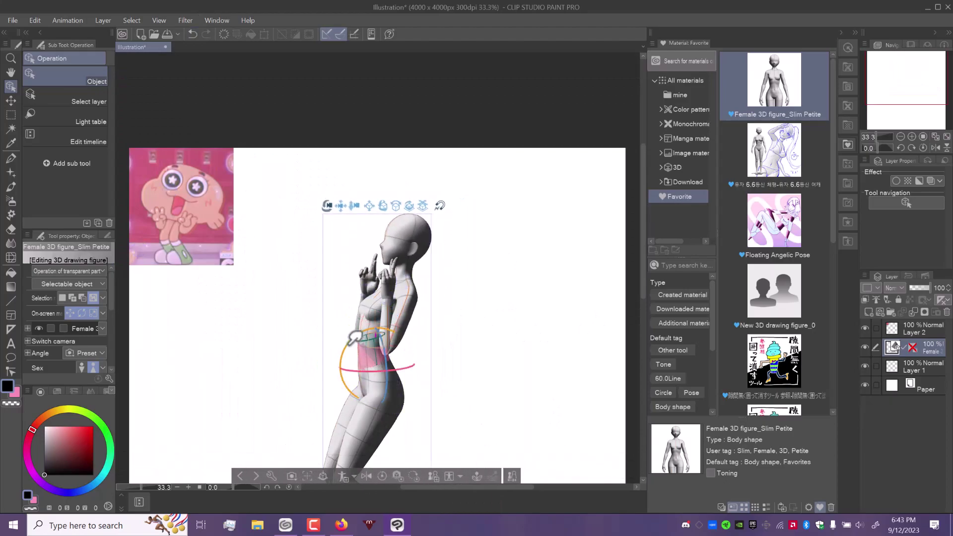
drag(355, 339, 328, 339)
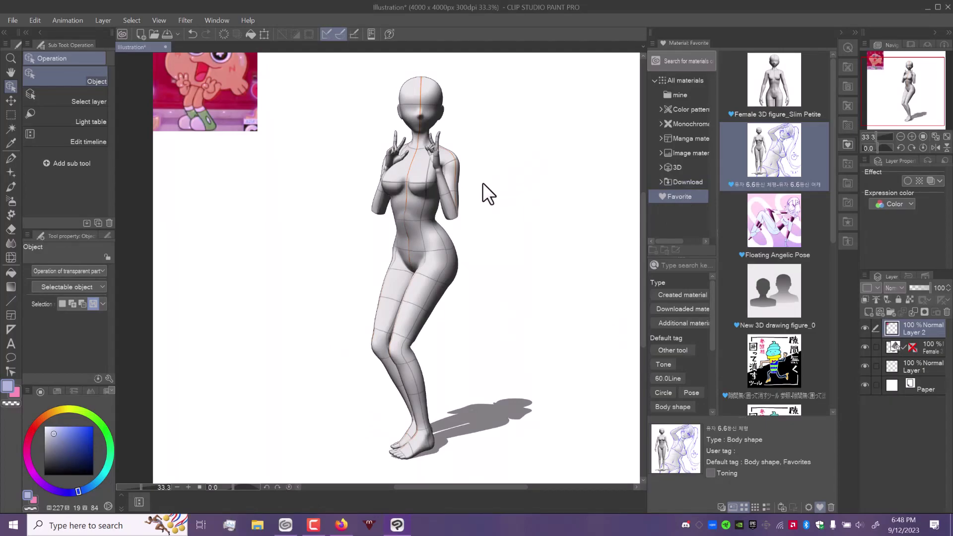
Launch PaintTool SAI from the Start menu
click(14, 525)
click(84, 420)
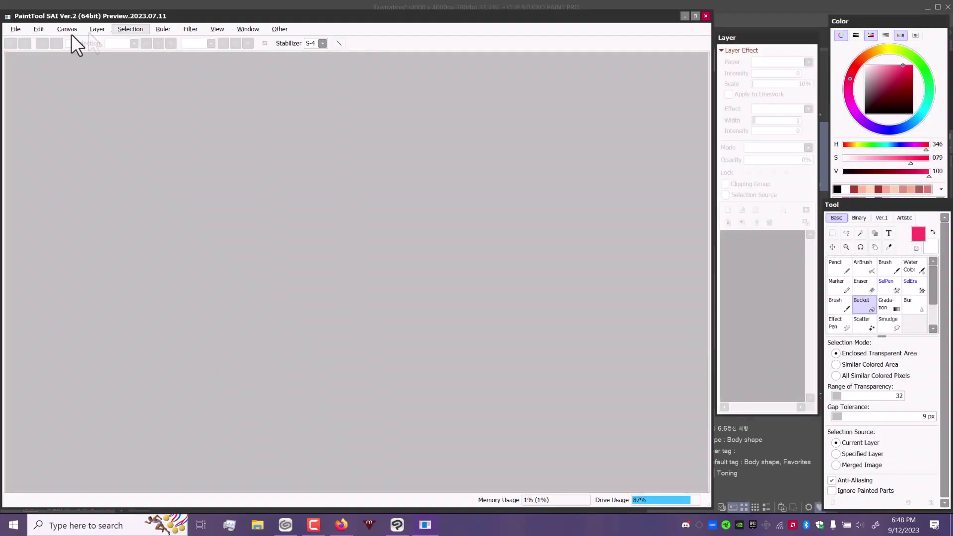
Create a new small SAI canvas, pick the Pencil, add Layer2, and switch back to Clip Studio Paint
click(16, 29)
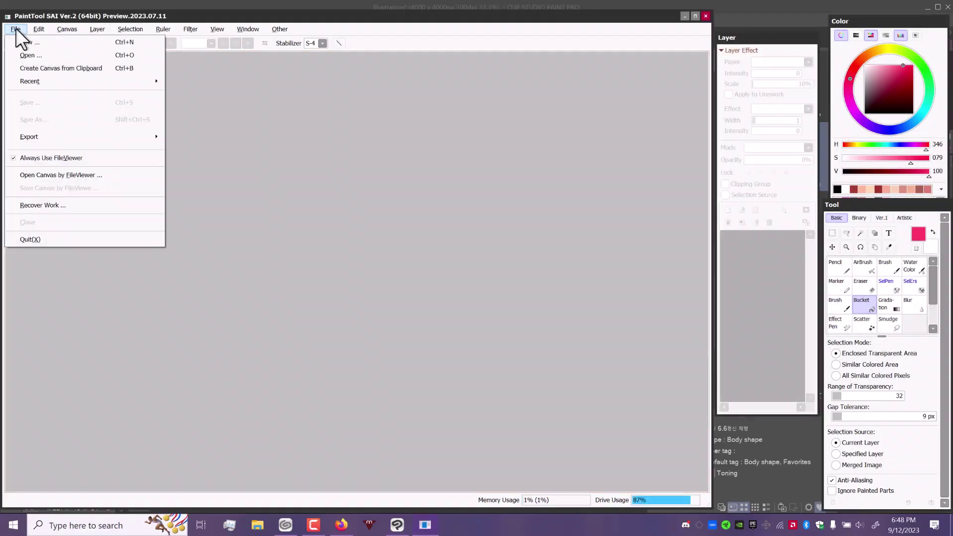
click(39, 43)
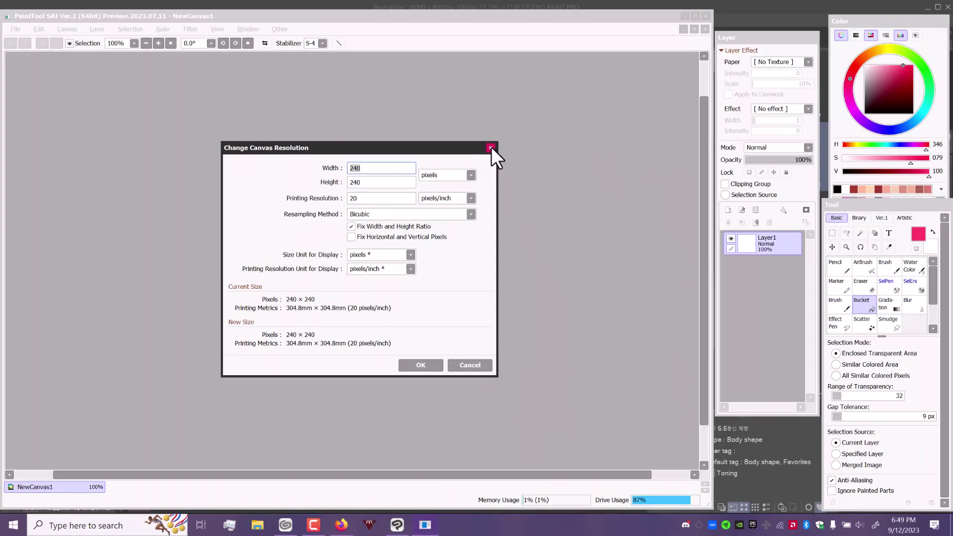
click(491, 147)
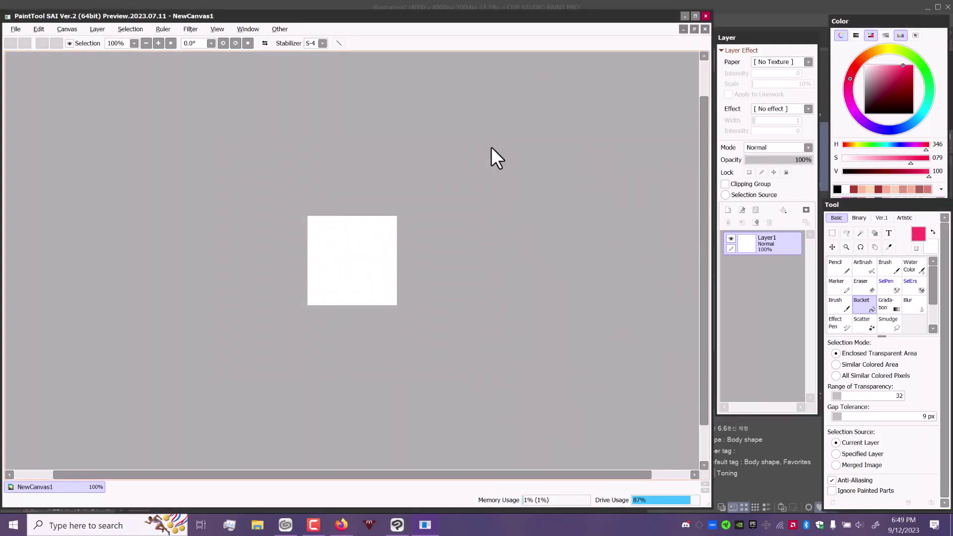
click(836, 266)
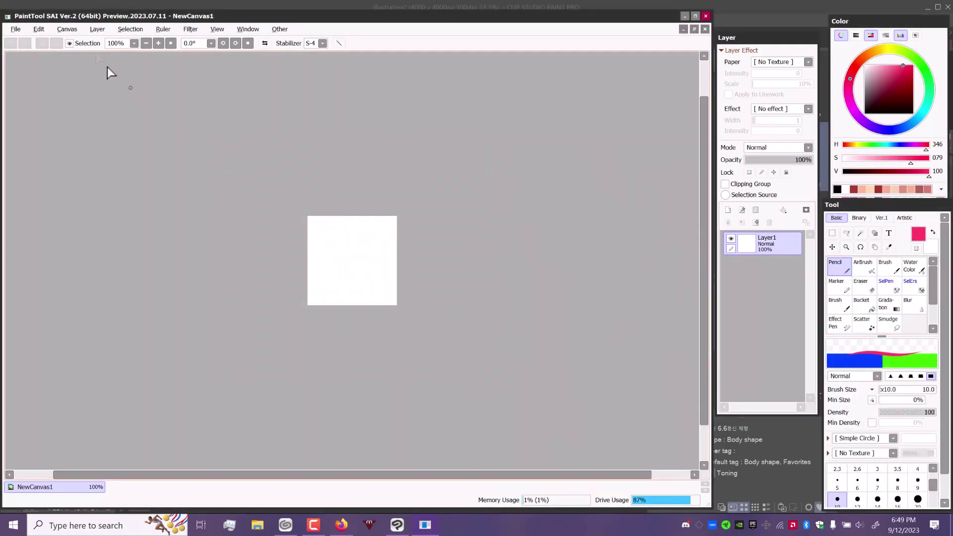
click(39, 28)
click(58, 98)
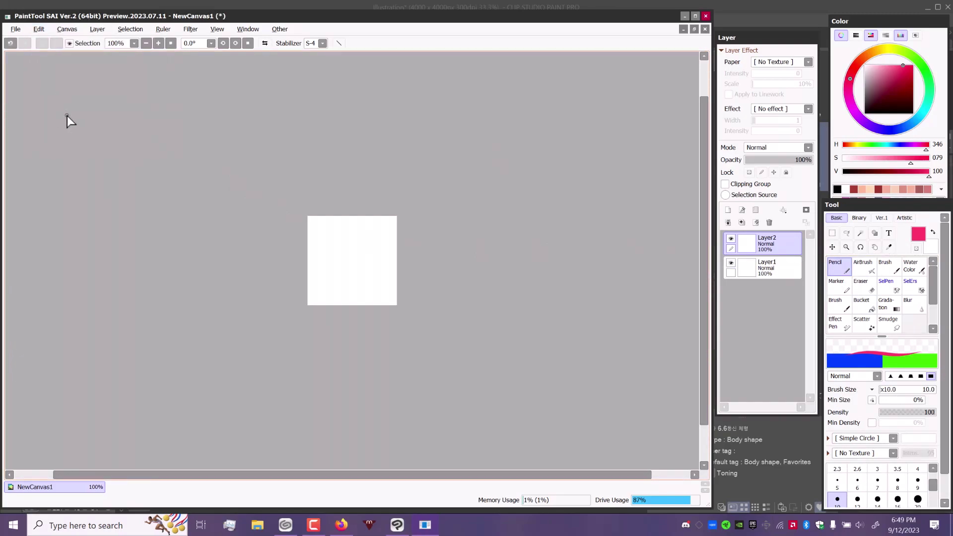
key(alt+Tab)
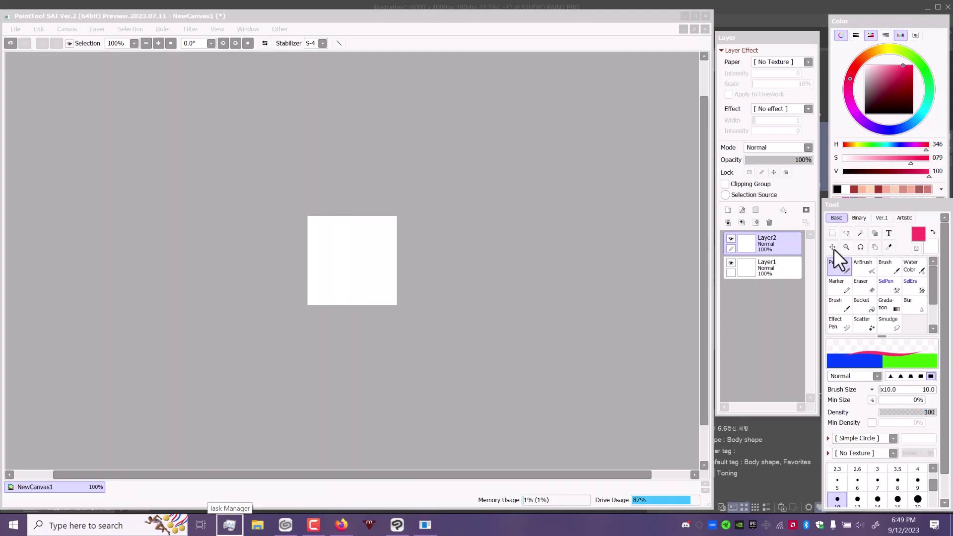
Bring the pasted figure into view and begin free-transforming it smaller
click(834, 249)
drag(469, 319, 355, 319)
key(ctrl+t)
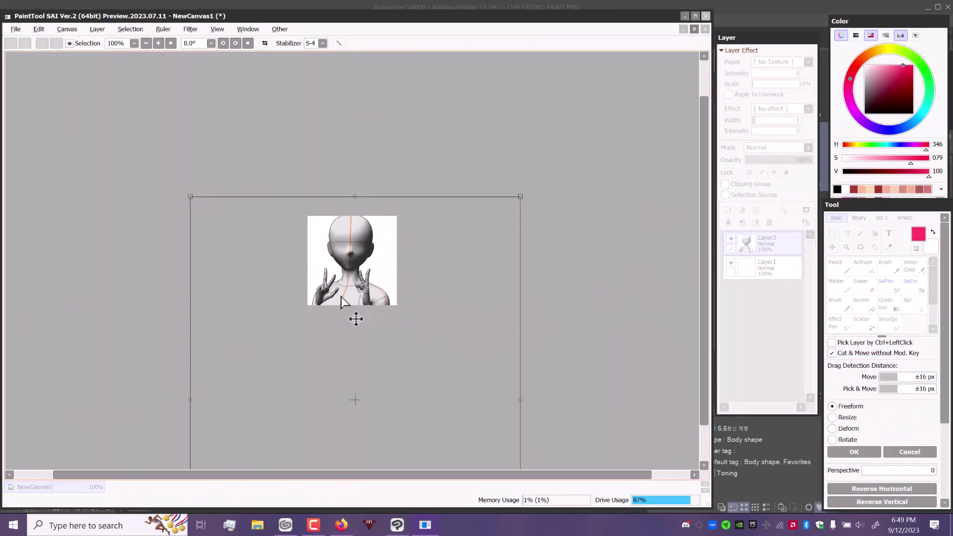
mouse_move(184, 192)
mouse_down()
mouse_move(256, 237)
mouse_move(418, 417)
mouse_move(352, 217)
mouse_up()
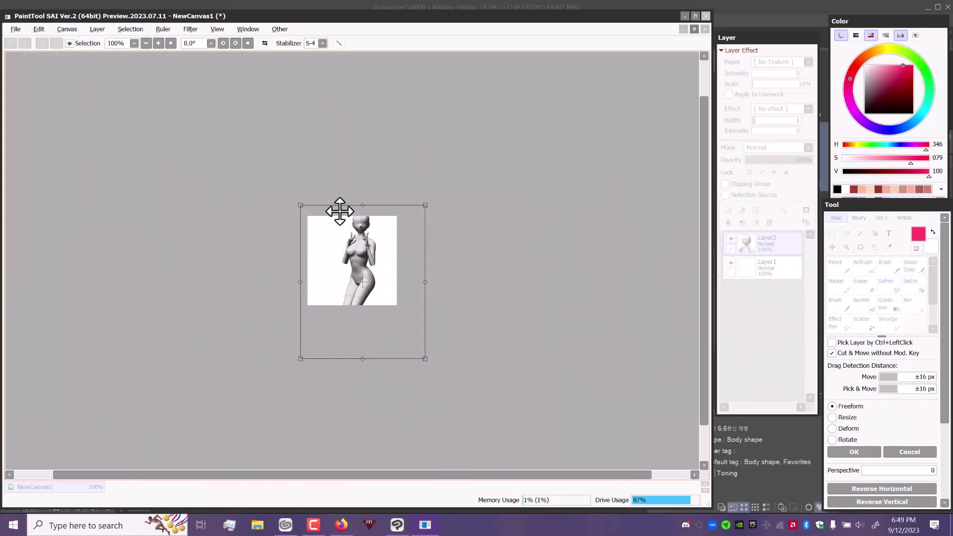
drag(299, 204, 369, 293)
Fit the shrunken figure onto the right of the white canvas and confirm the transform
drag(404, 326, 370, 272)
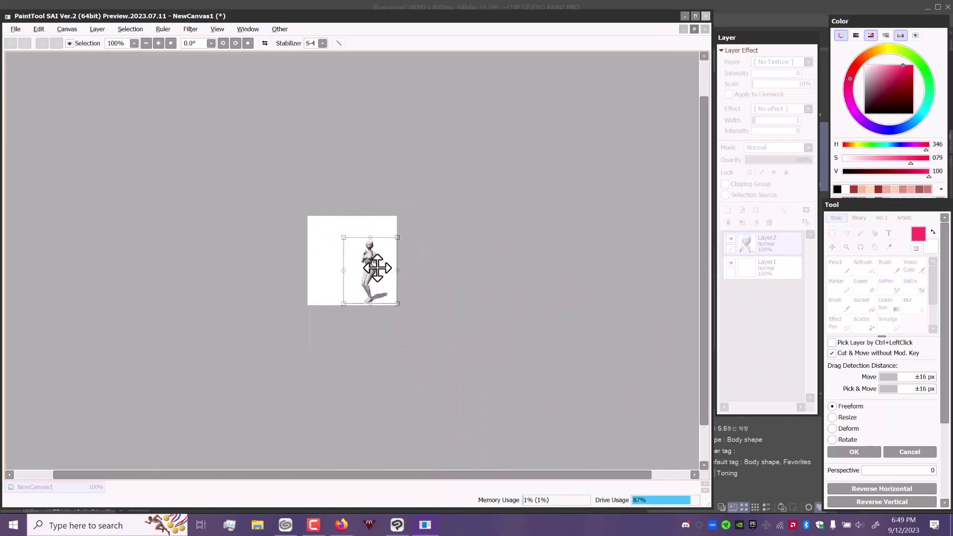
mouse_move(339, 227)
mouse_down()
mouse_move(345, 244)
mouse_move(323, 216)
mouse_up()
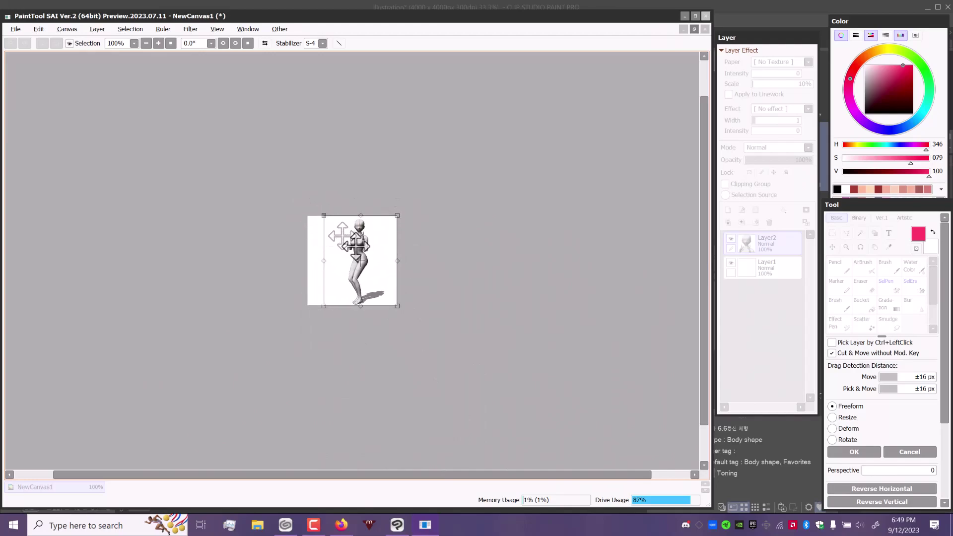
drag(371, 262, 384, 262)
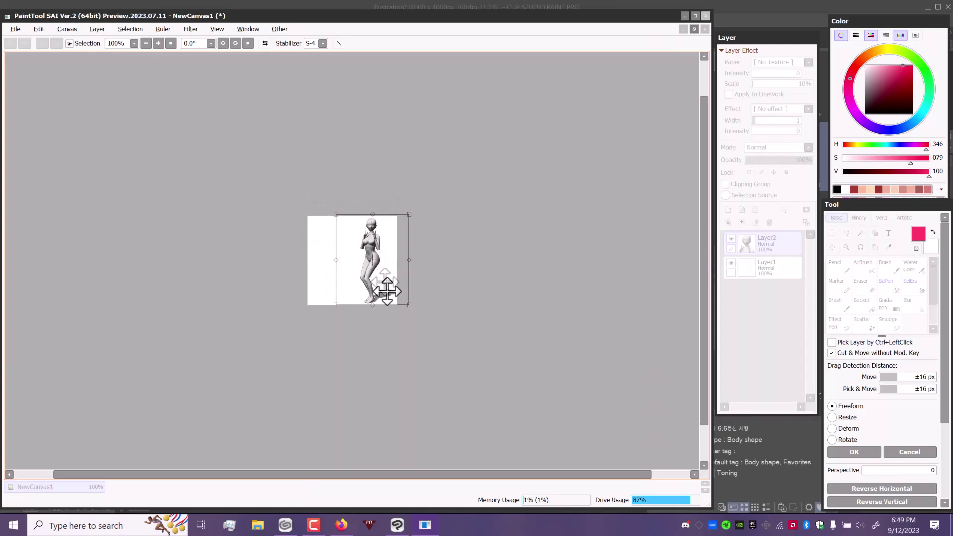
click(855, 452)
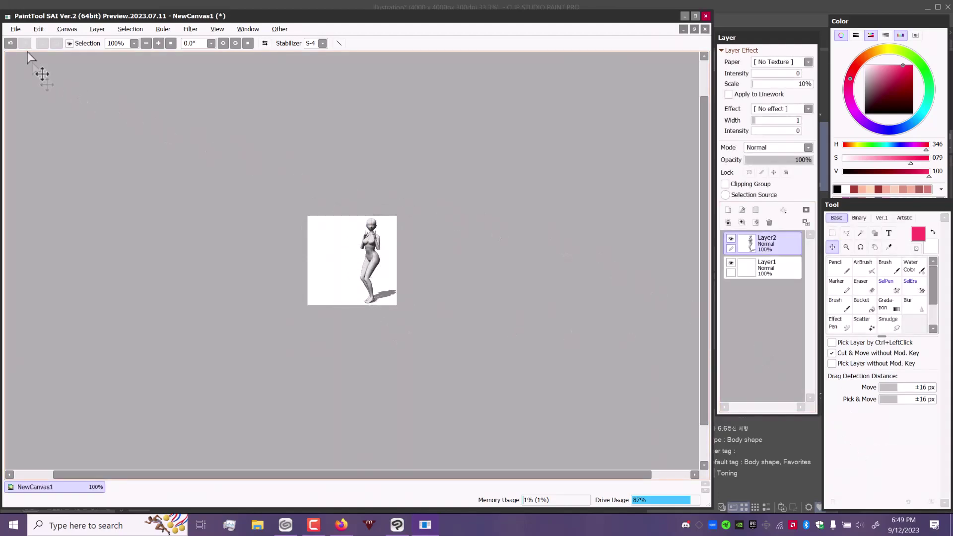
click(38, 29)
Add a layer on top and start transforming the figure image onto the canvas
click(112, 98)
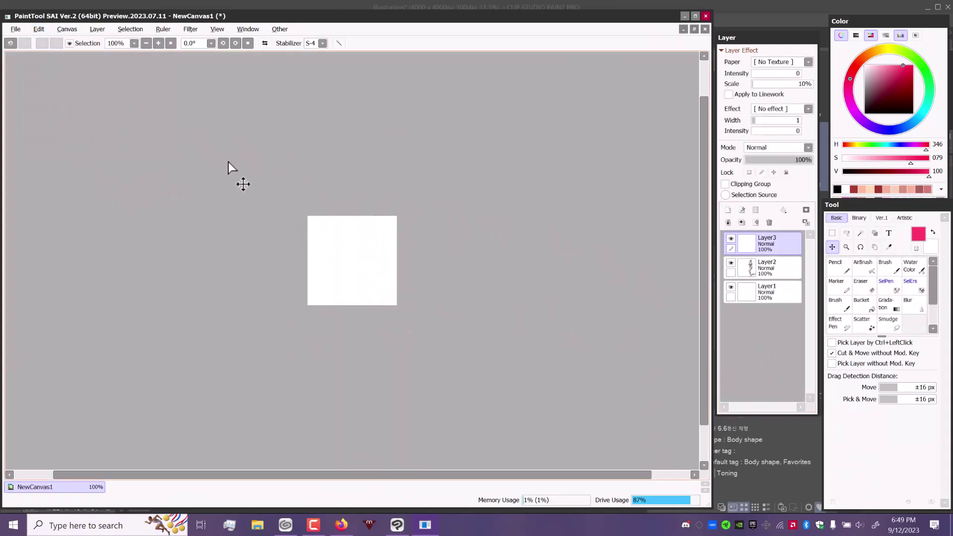
key(ctrl+t)
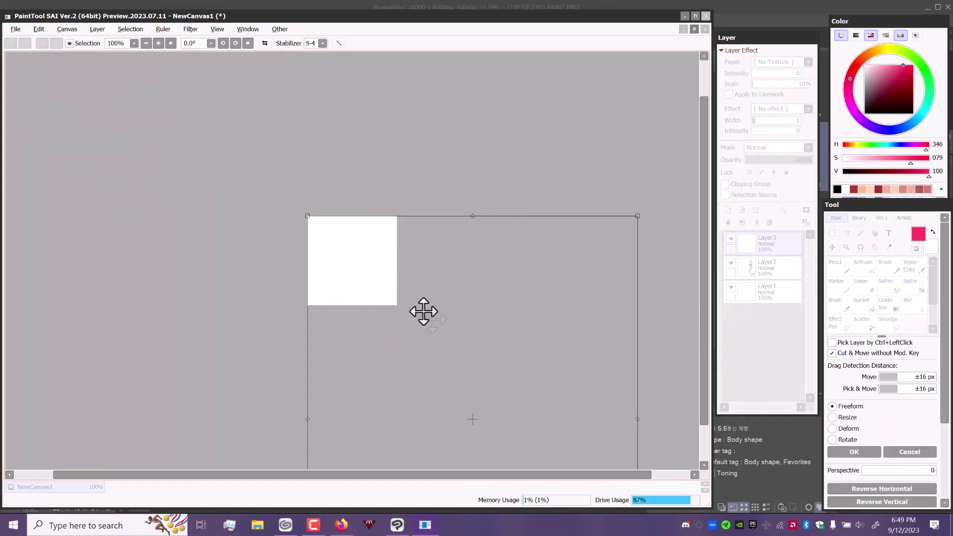
drag(424, 311, 302, 285)
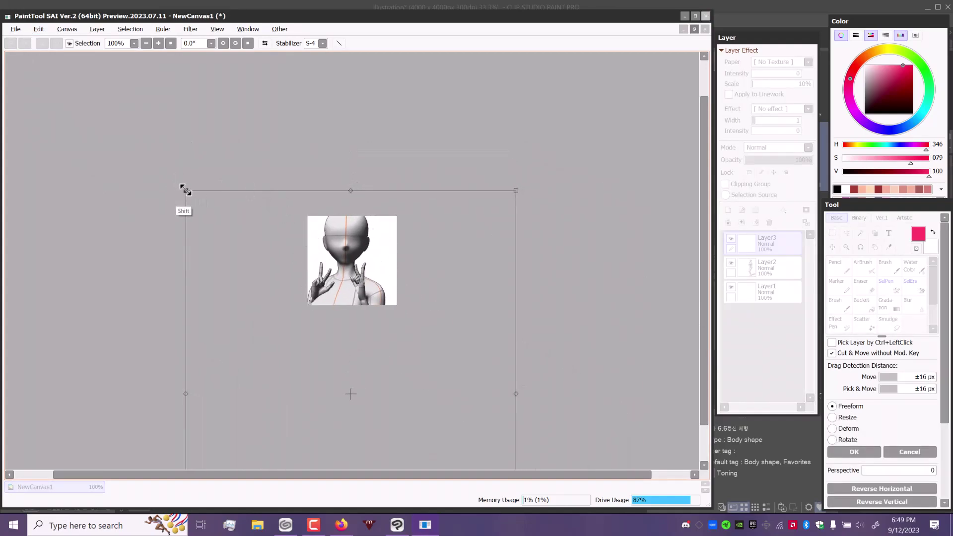
drag(185, 189, 228, 245)
Shrink the upper-body close-up to fill the square canvas and apply the transform
drag(366, 323, 350, 287)
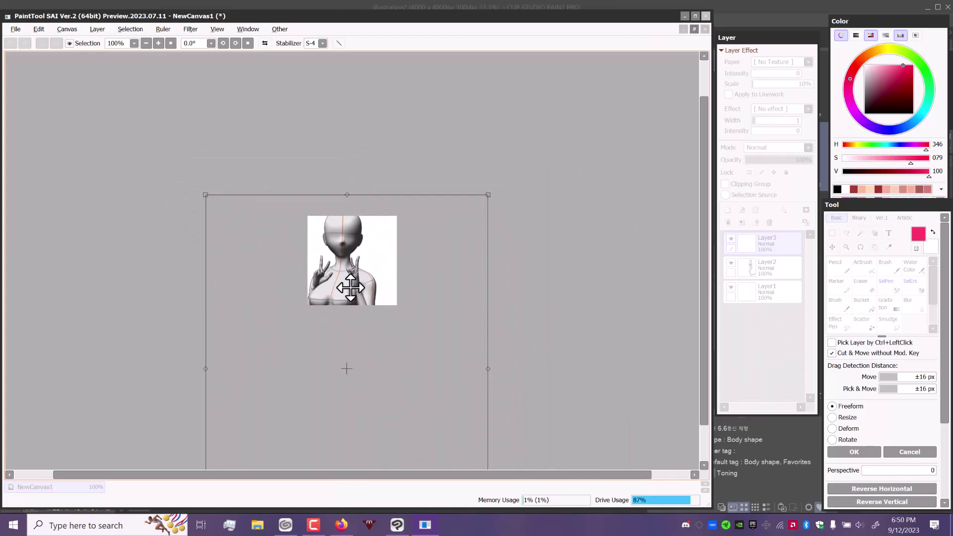
drag(206, 195, 240, 212)
drag(419, 340, 377, 256)
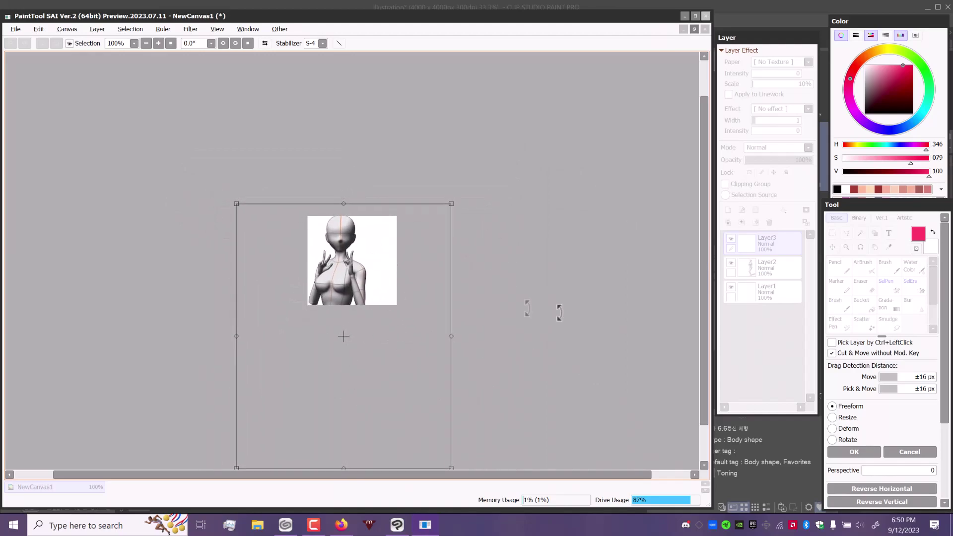
click(857, 450)
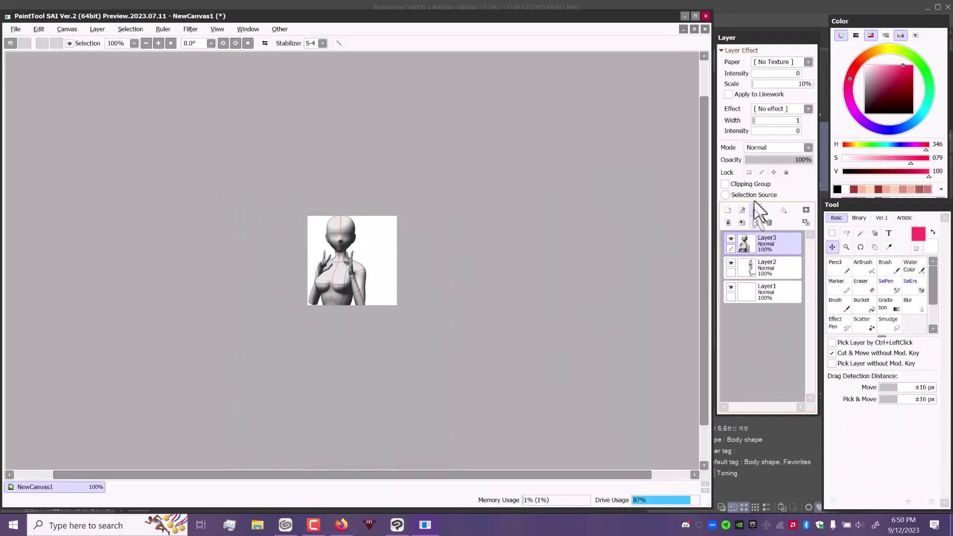
Set the top figure layer to Multiply and merge it down onto the other pose
click(768, 149)
click(772, 175)
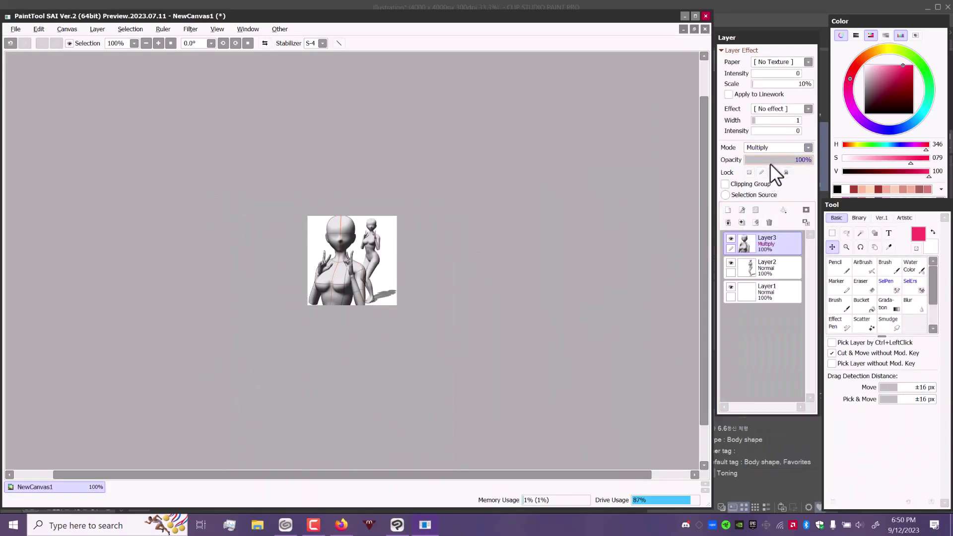
click(743, 222)
Add a clipped layer over the figures and bucket-fill it light pink
click(728, 210)
click(726, 184)
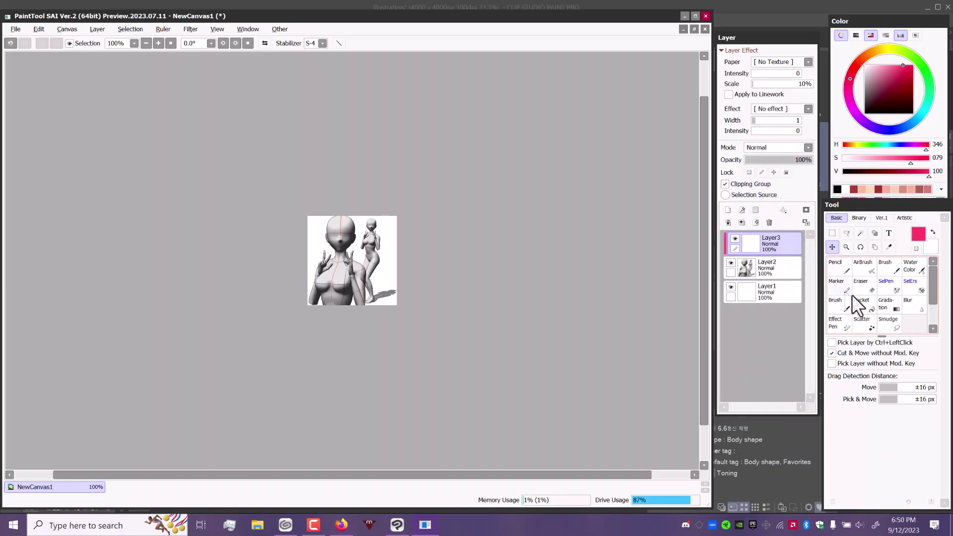
click(862, 300)
drag(902, 70, 881, 64)
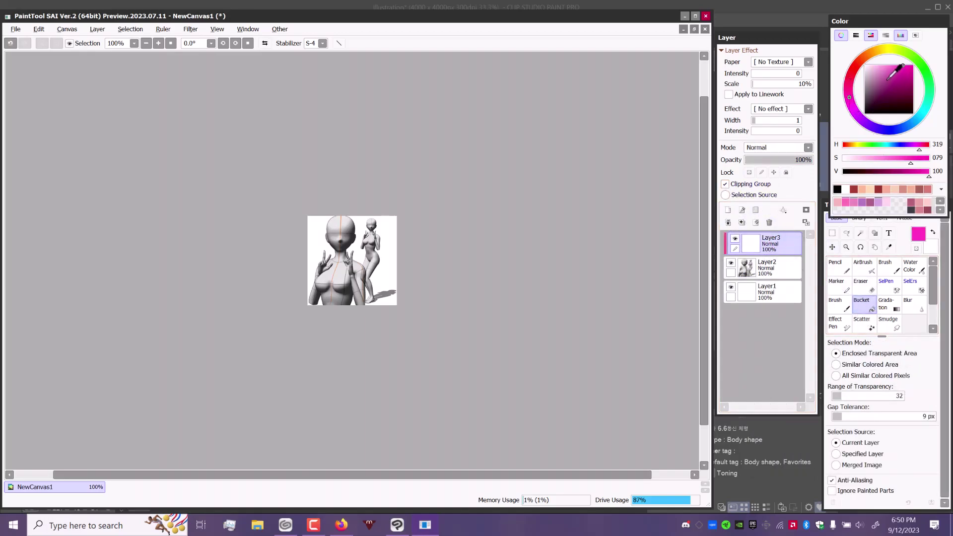
click(350, 261)
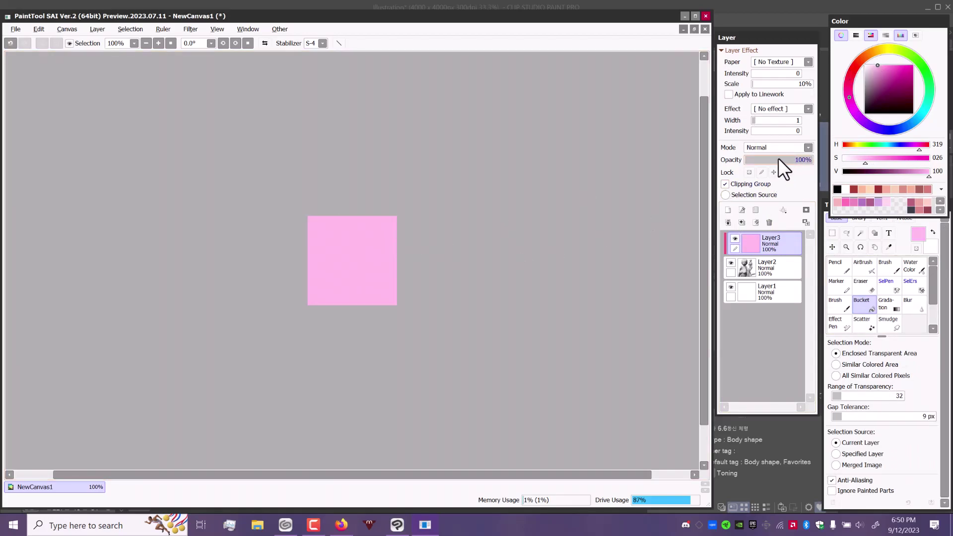
Set the pink layer to Overlay with stronger opacity, merge it down, and add a blank layer with black chosen
click(807, 147)
click(772, 186)
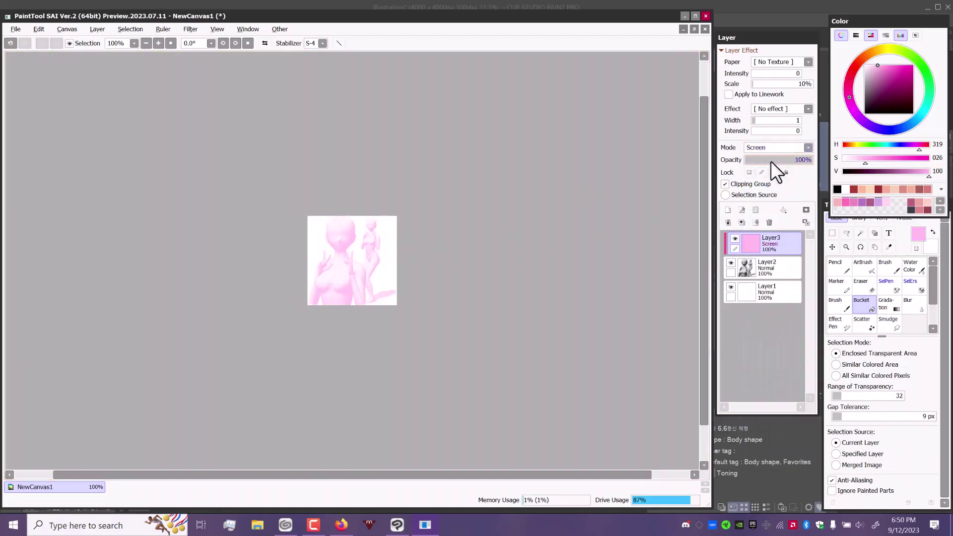
click(808, 147)
click(758, 197)
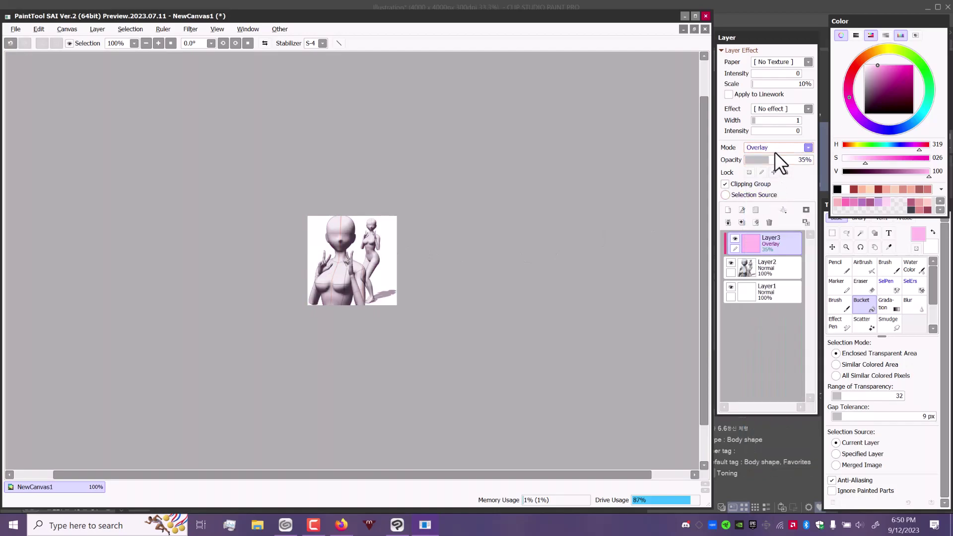
drag(767, 159, 788, 160)
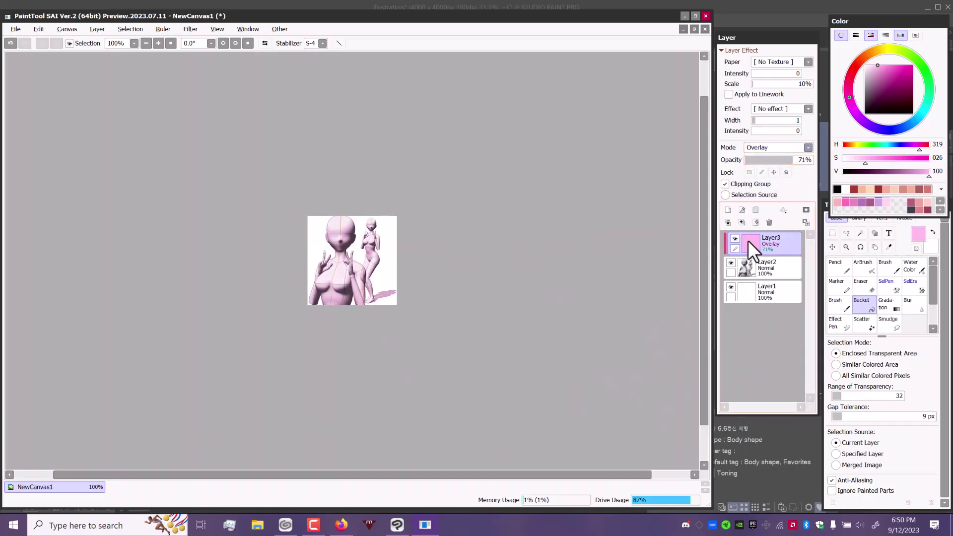
click(742, 222)
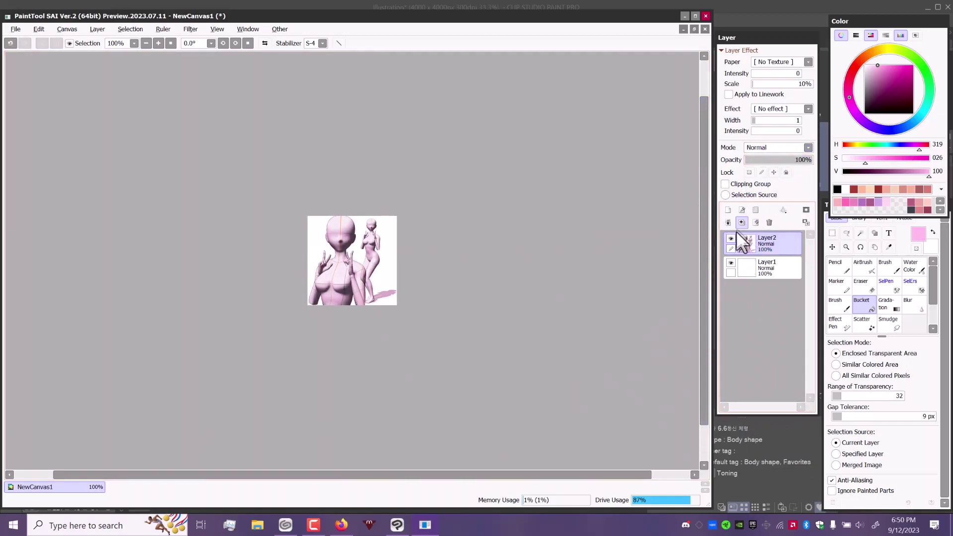
click(729, 210)
click(868, 112)
Fade the pose layer to 20% opacity and start pencil-sketching the face over it
click(836, 264)
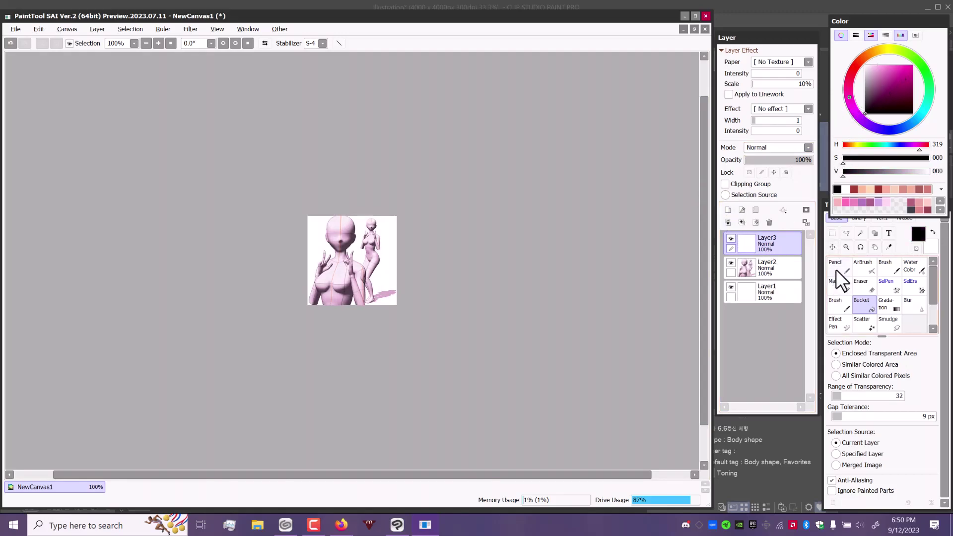
key(ctrl+plus)
key(ctrl+0)
click(761, 160)
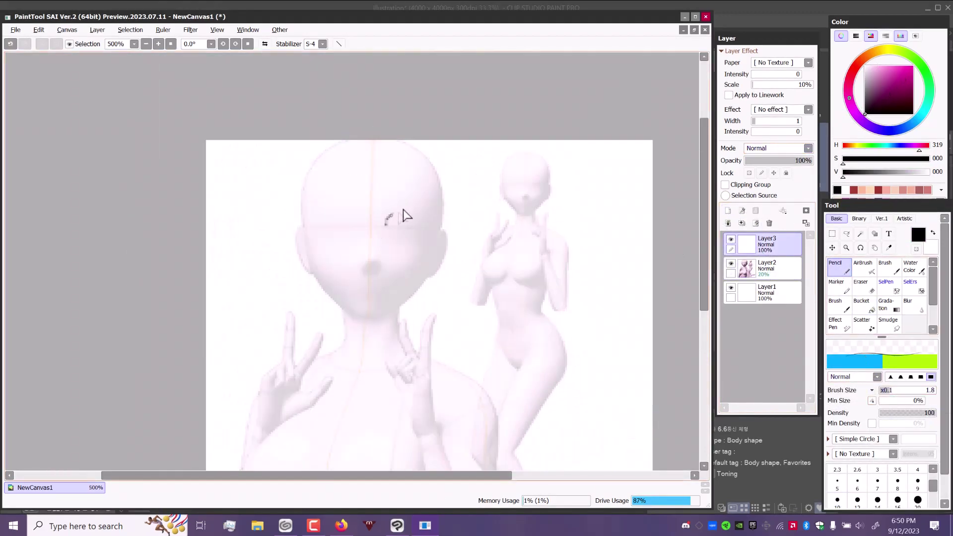
drag(388, 223, 430, 234)
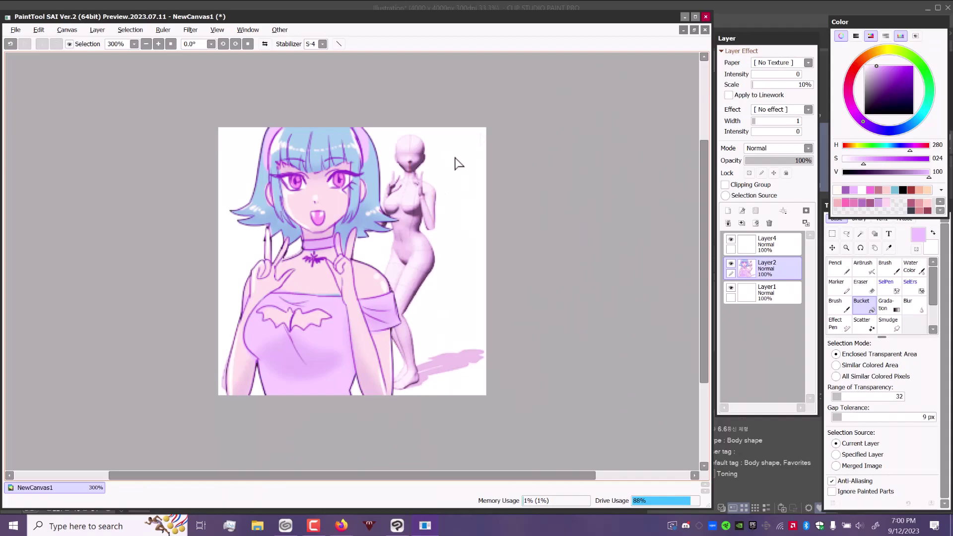
Start Save As for the drawing with JPEG chosen as the file type
click(15, 29)
click(44, 115)
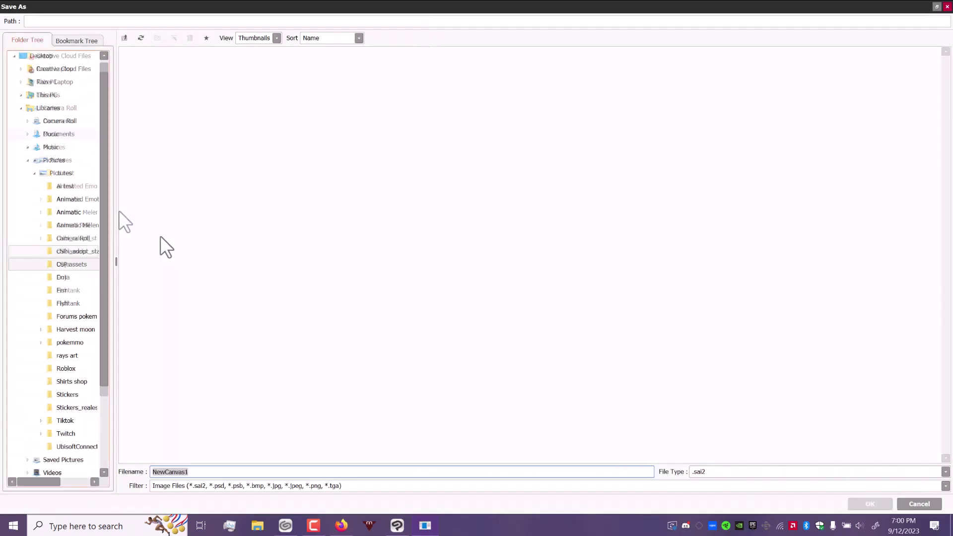
click(722, 472)
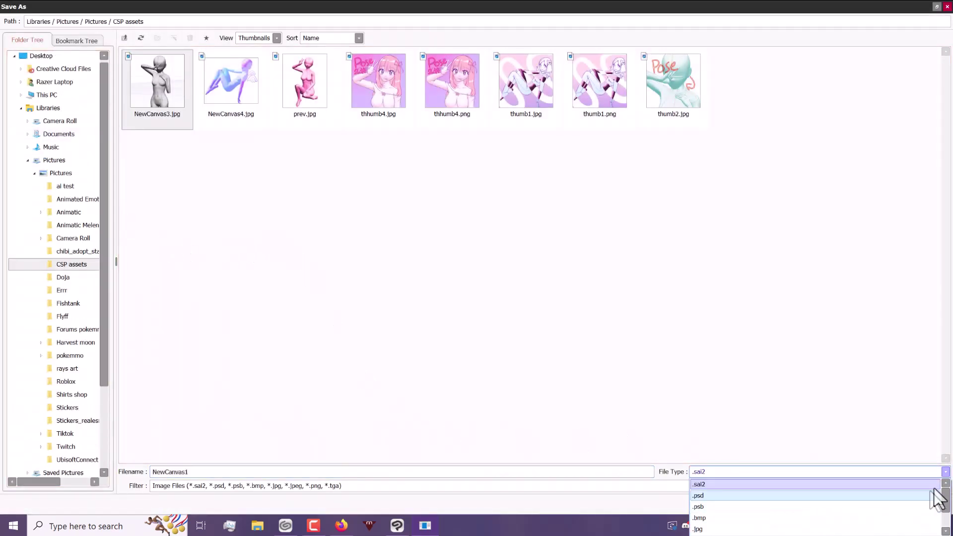
drag(947, 492, 948, 507)
click(885, 508)
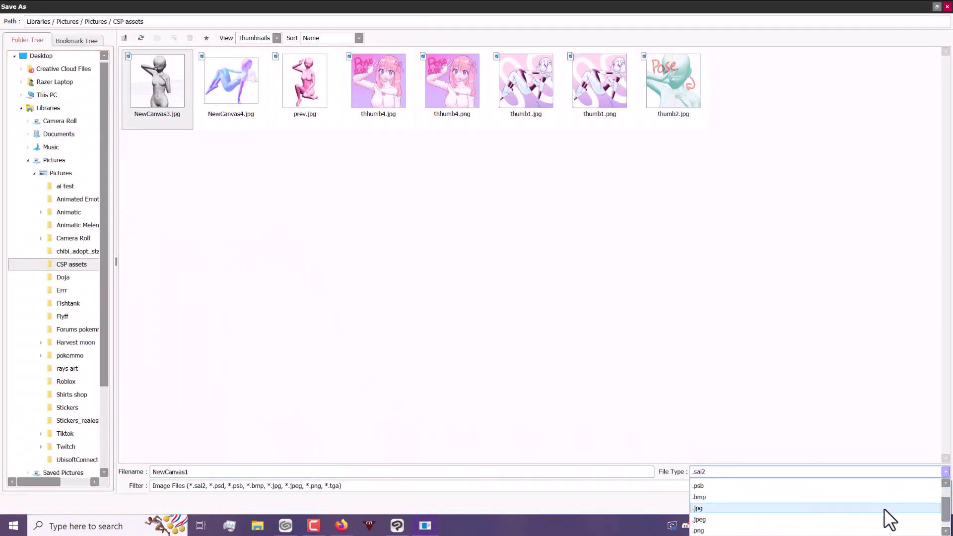
Save the canvas as thumb5.jpg at full quality and minimize SAI to show Clip Studio Paint
double_click(439, 471)
text(thumb5)
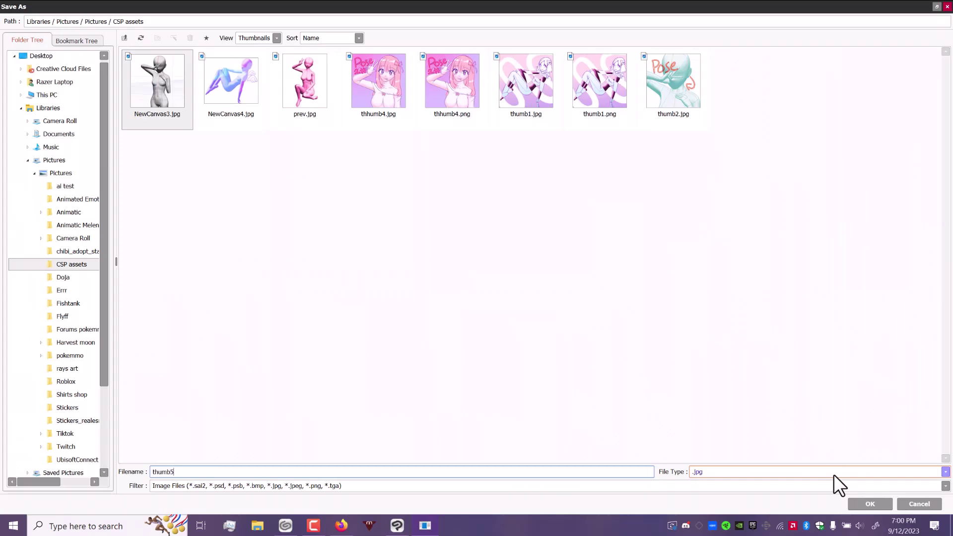
key(Return)
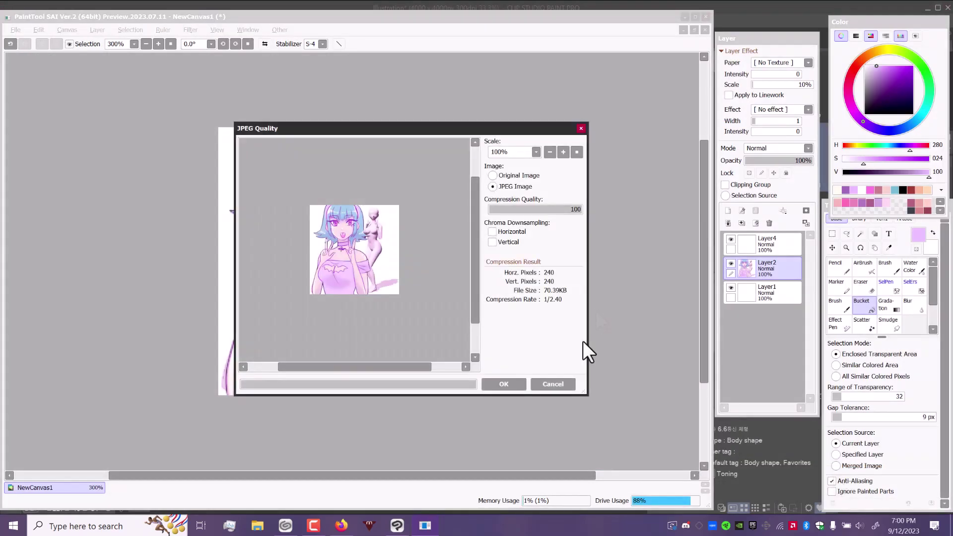
click(514, 384)
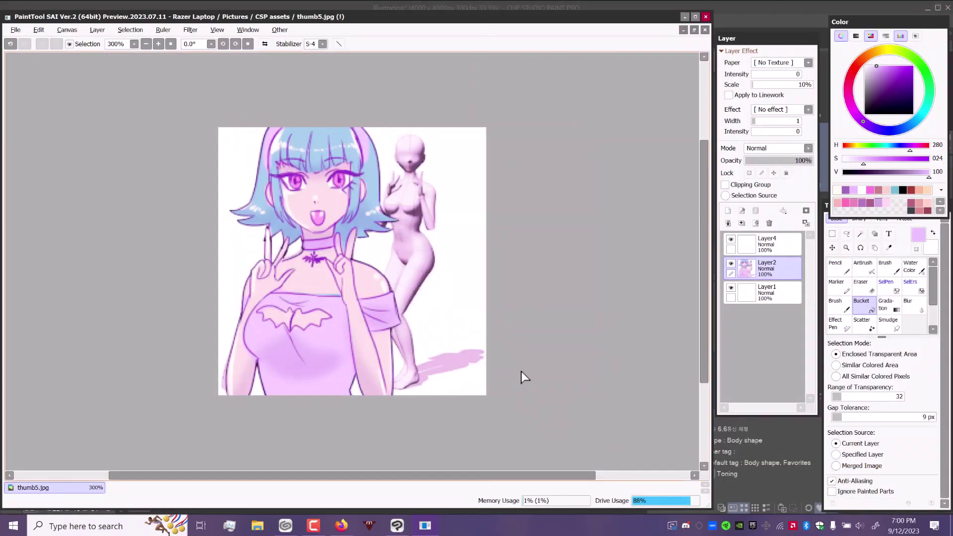
click(684, 16)
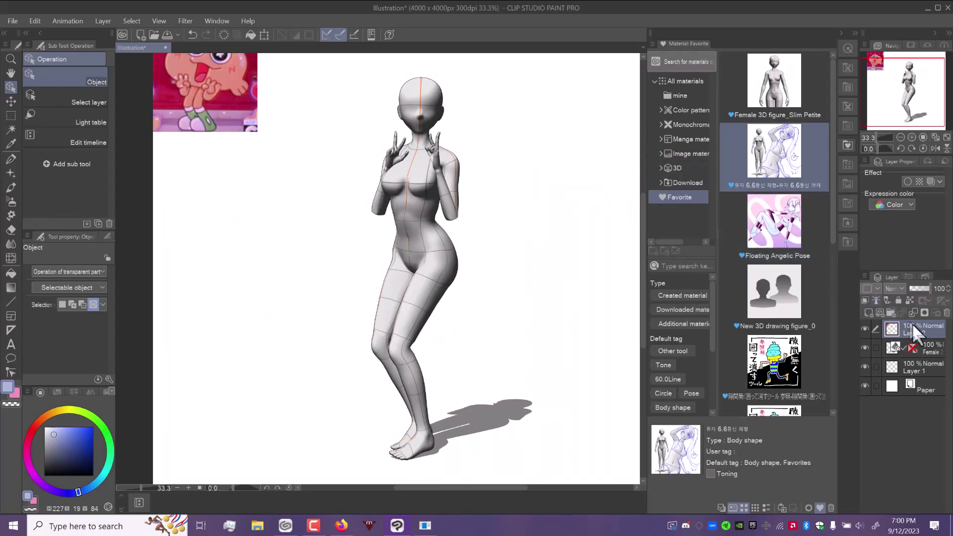
Begin registering the current pose as a material and dismiss the missing save location error
drag(916, 335, 774, 223)
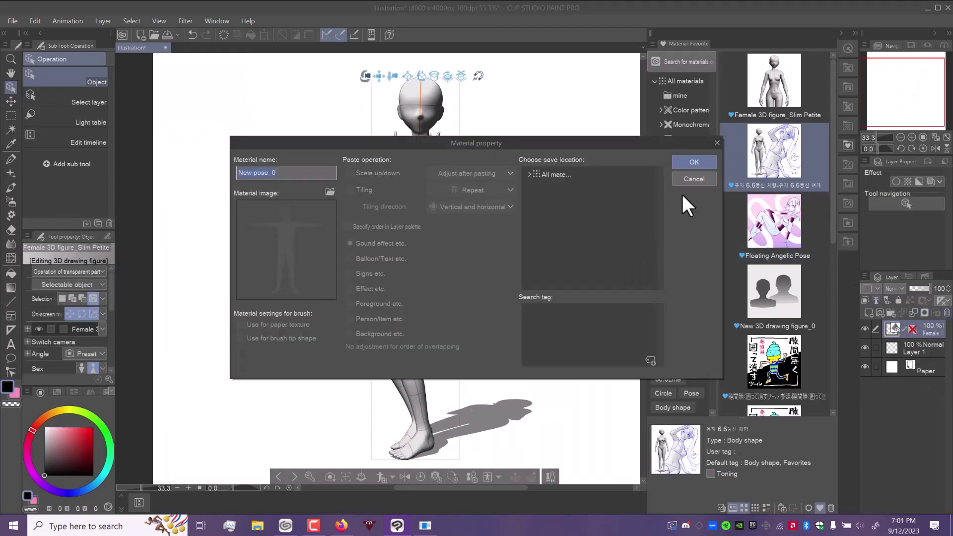
click(717, 144)
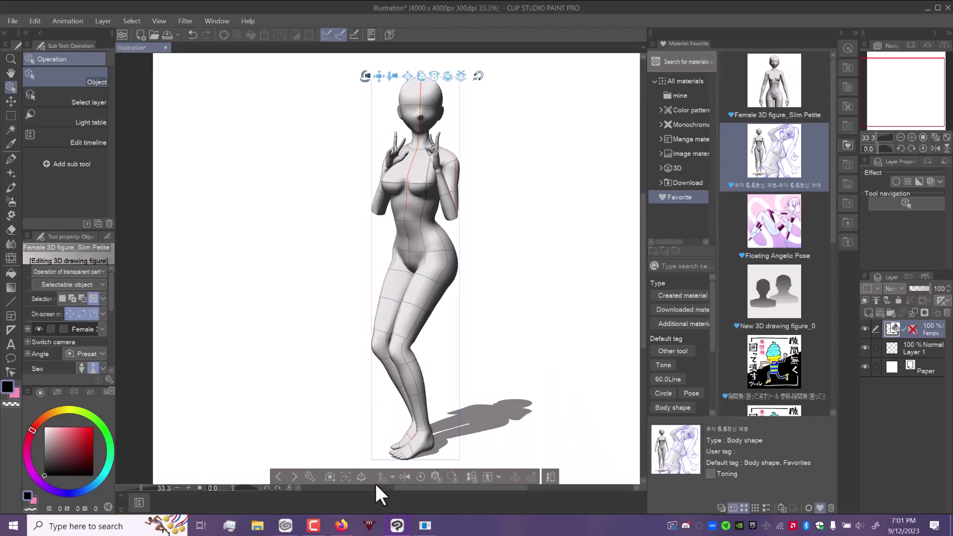
click(382, 478)
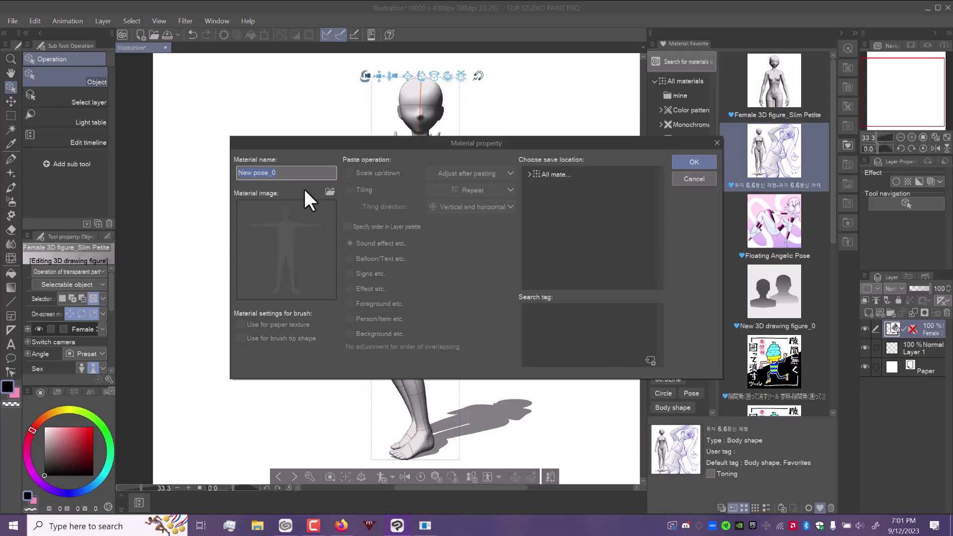
text(Cute)
text( Combo P)
click(693, 162)
click(513, 199)
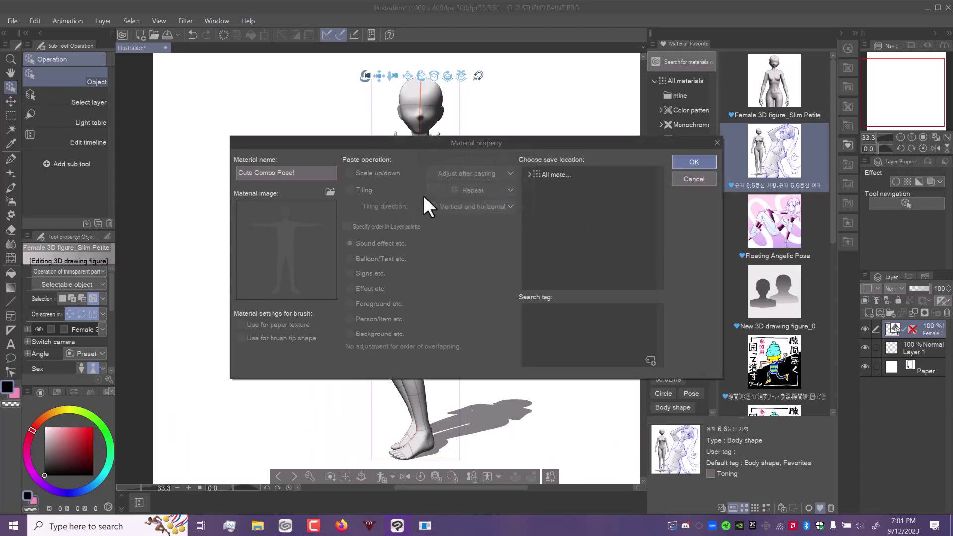
Save the pose material Cute Combo Pose! into the mine folder and view it there
click(530, 174)
click(550, 262)
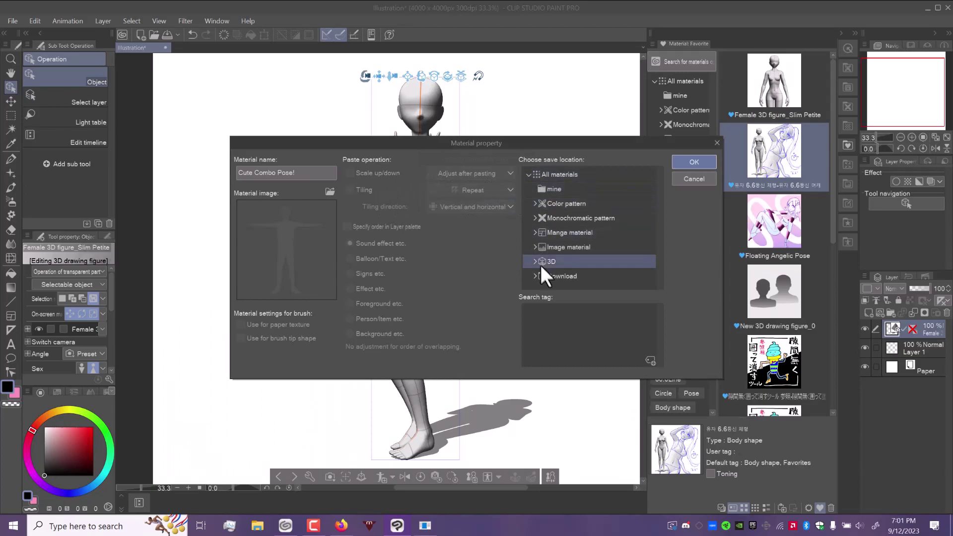
click(559, 193)
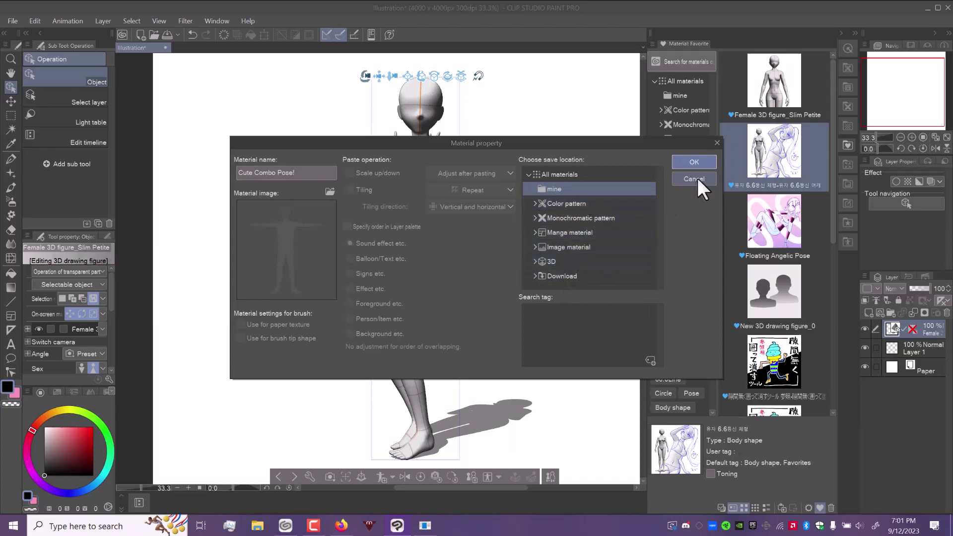
click(696, 163)
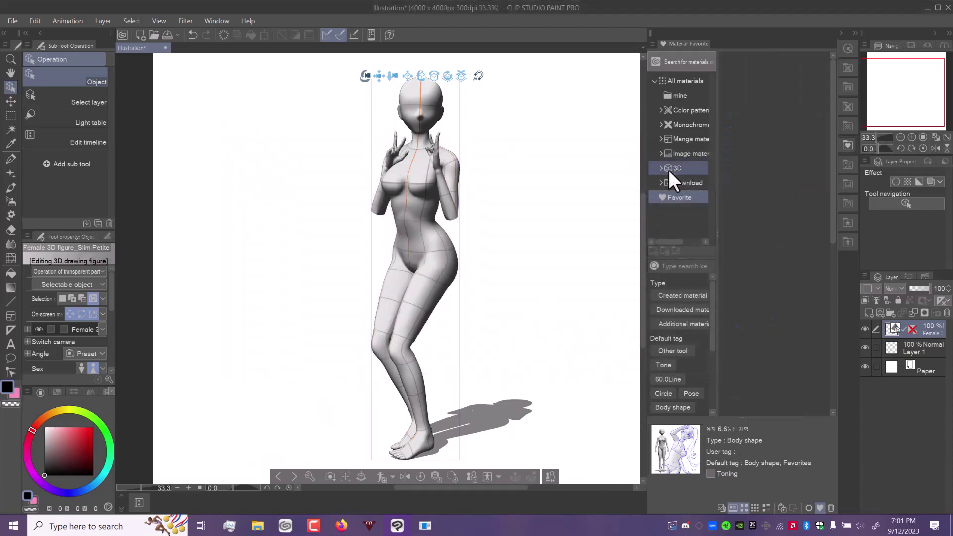
click(680, 98)
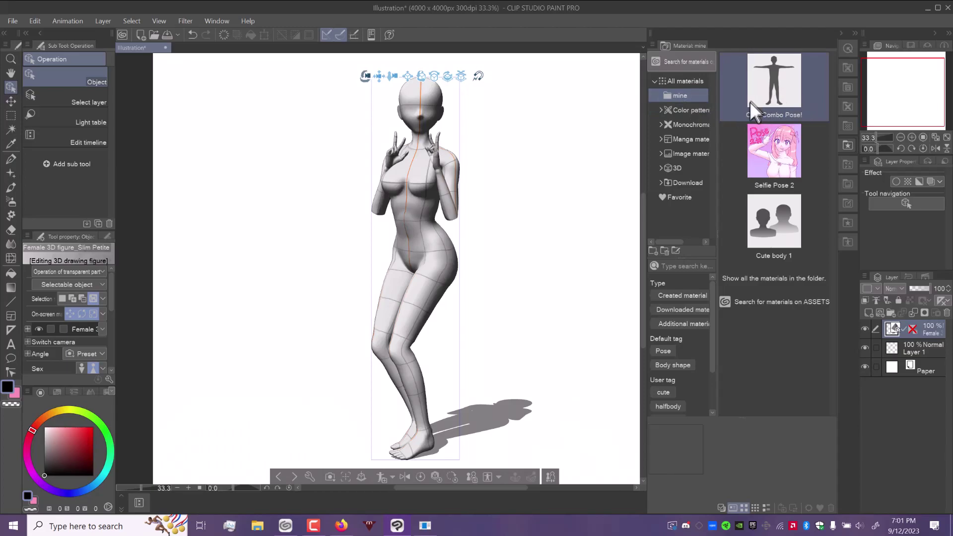
click(750, 101)
Start a new Clip Studio software material post and pick Cute Combo Pose! in Manage materials
click(287, 527)
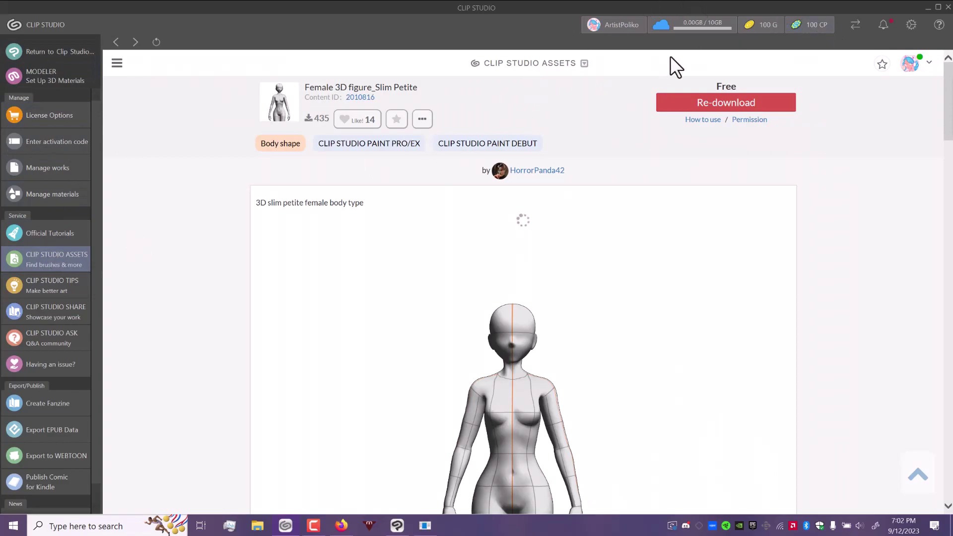
click(916, 66)
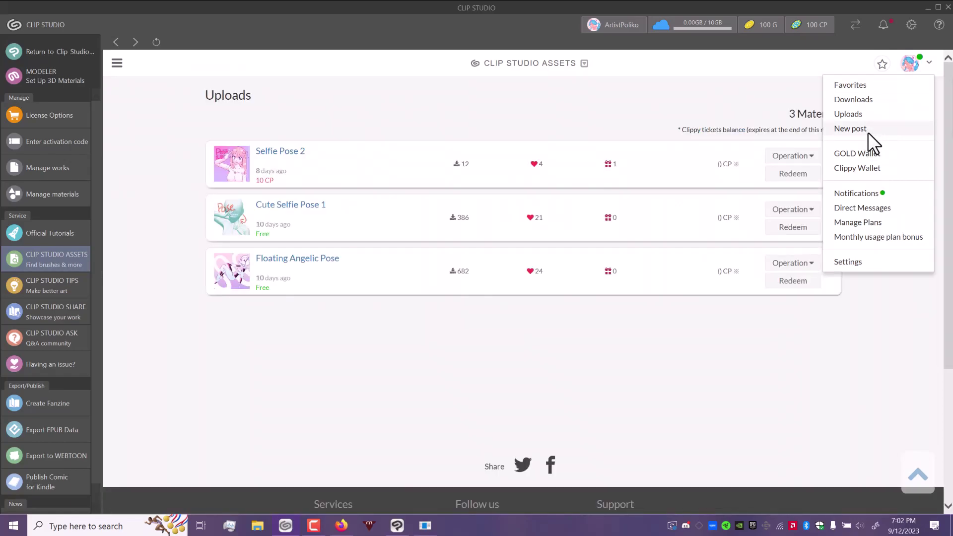
click(853, 128)
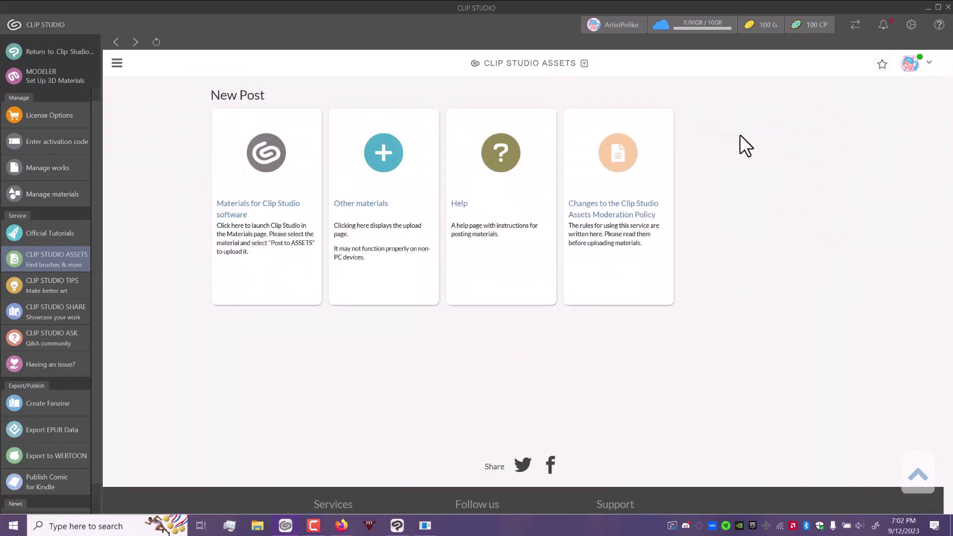
click(256, 215)
click(232, 138)
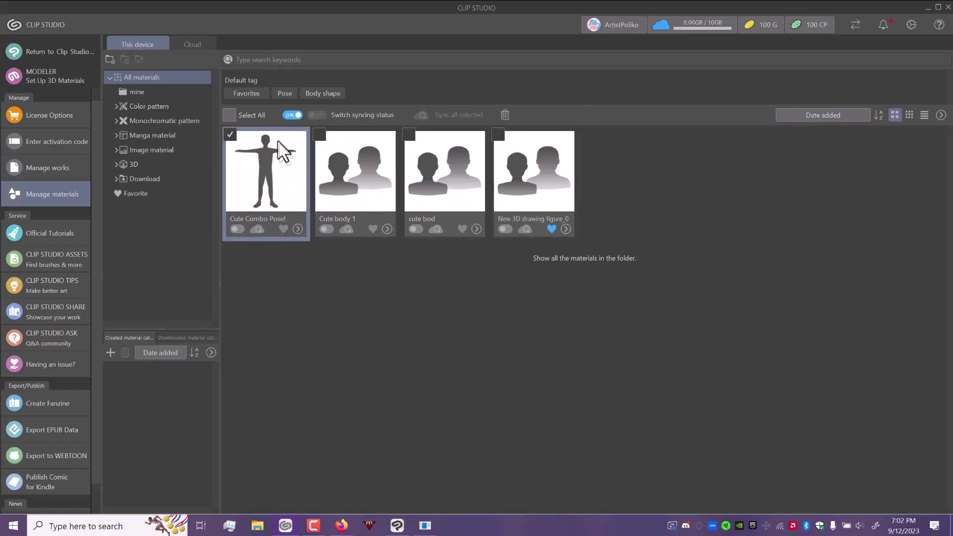
Choose Publish to Assets for Cute Combo Pose! and set thumb5.jpg as its thumbnail
double_click(284, 197)
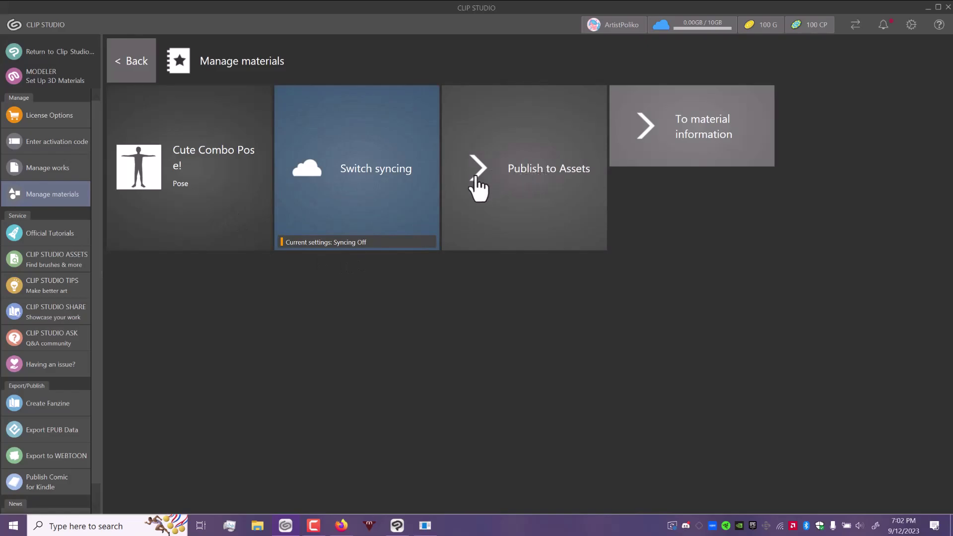
click(478, 181)
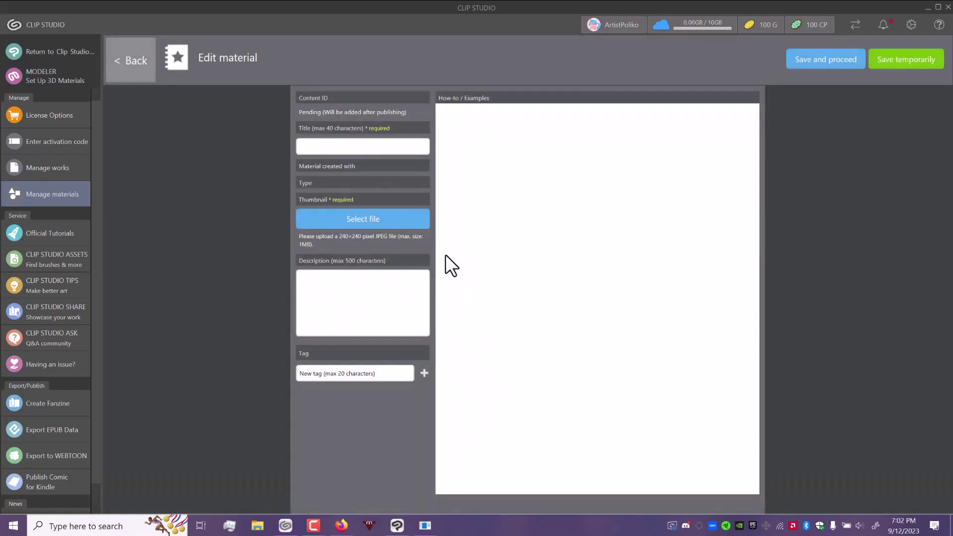
click(358, 397)
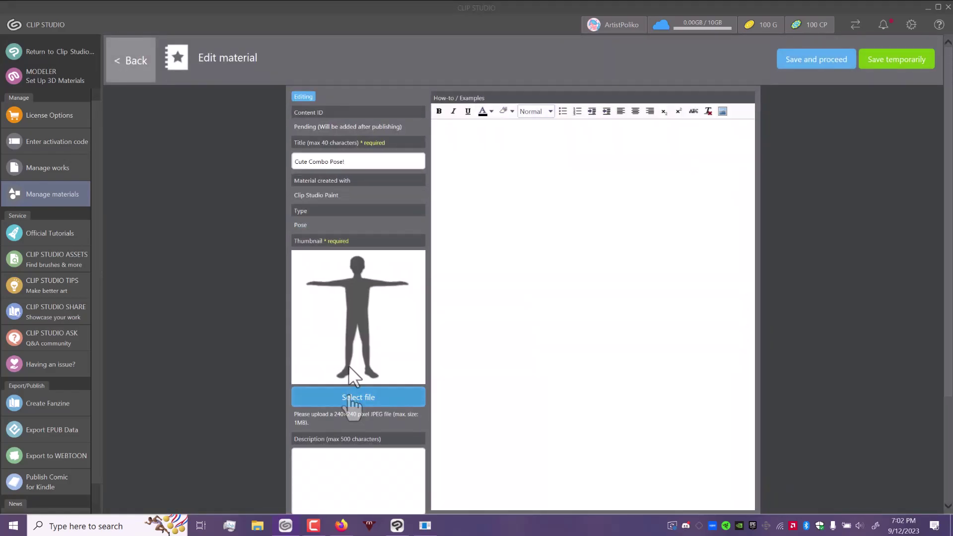
click(198, 156)
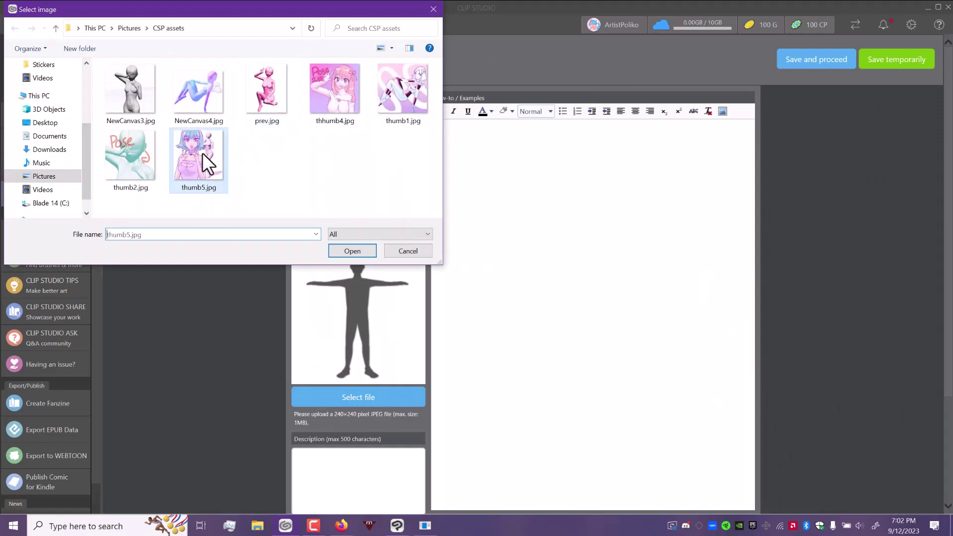
click(353, 251)
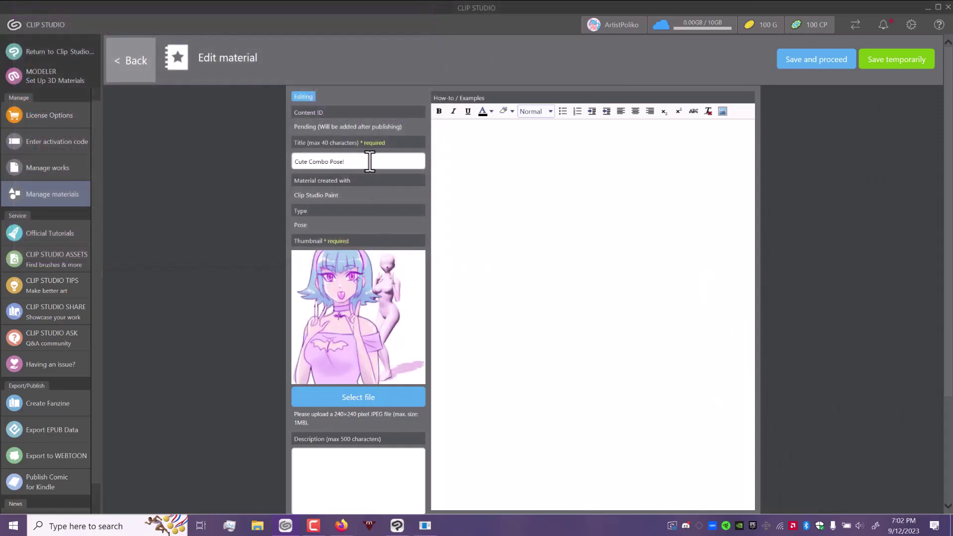
Enter the cute description and drag-and-drop how-to text, then return to Clip Studio Paint
click(356, 471)
text(Cute c)
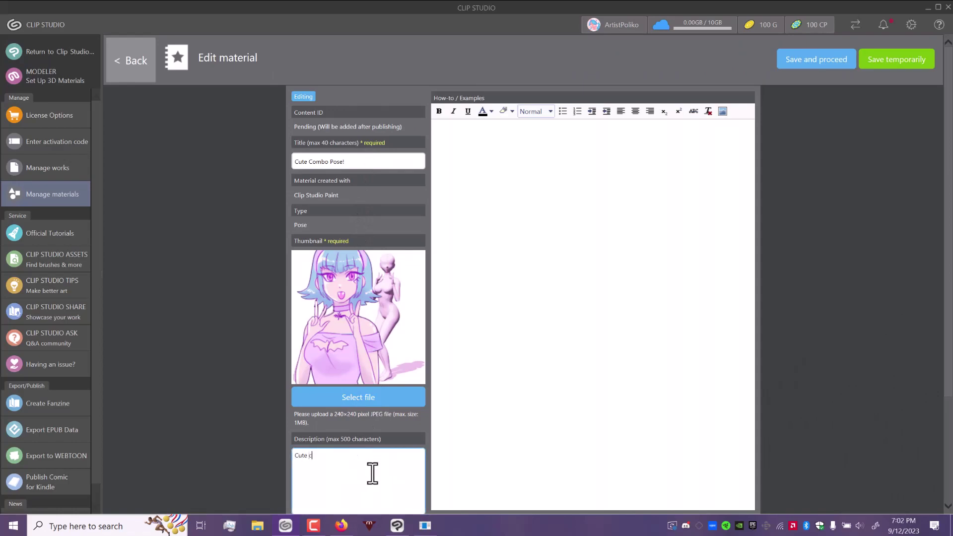
text(ombo attack! so cute it just might hurt XD Enjoy!)
click(520, 256)
text(Drag and drop onto )
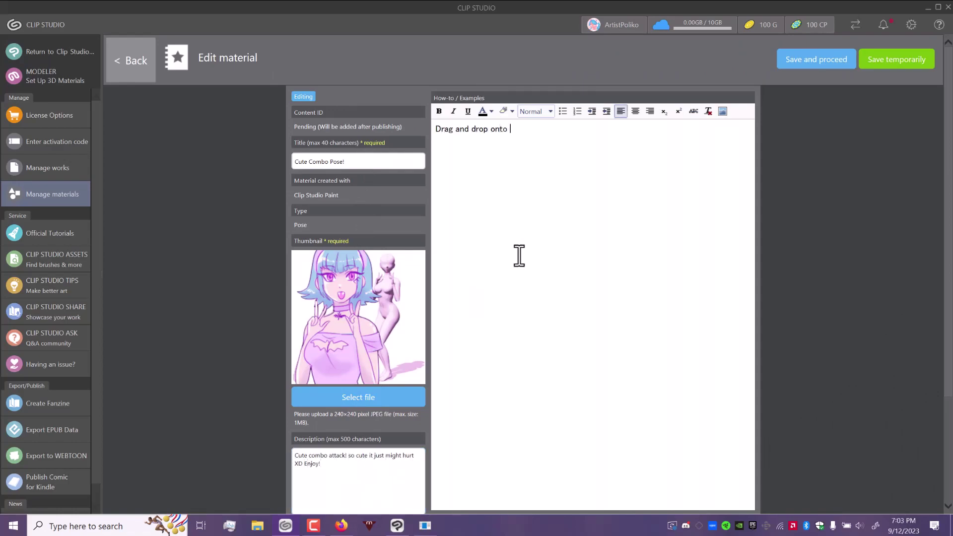
text(your preferred model and it should work! good luck art friends!)
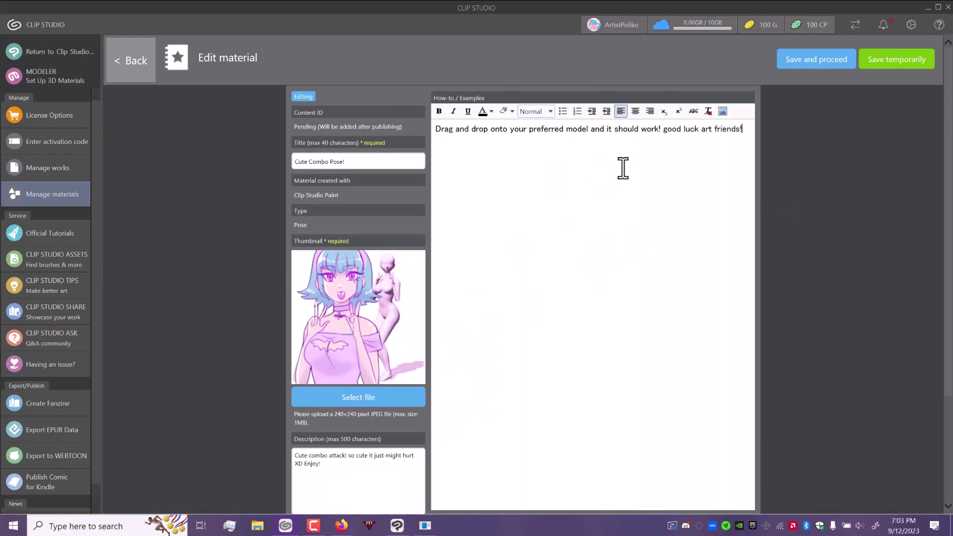
click(399, 526)
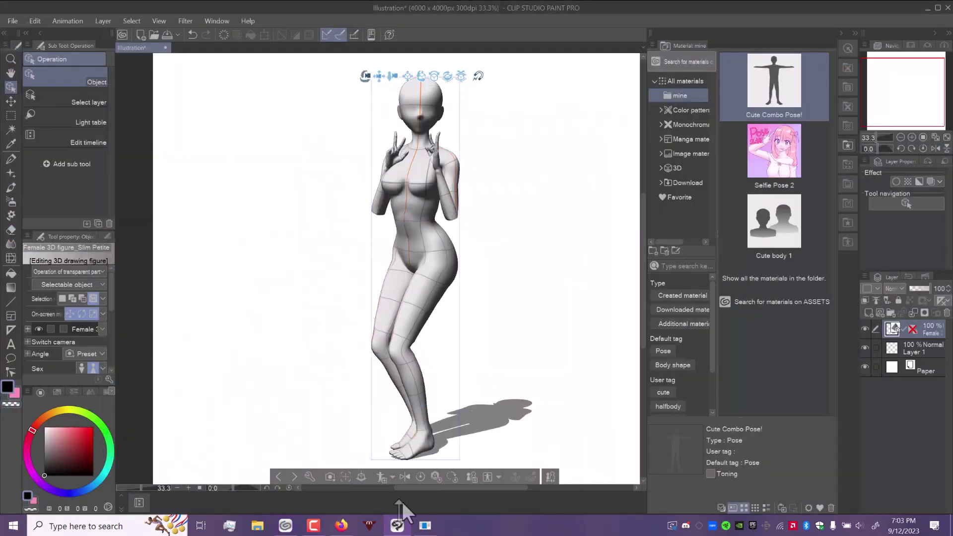
Add a new vector layer above the figure and snip a screenshot of the posed 3D figure
click(870, 314)
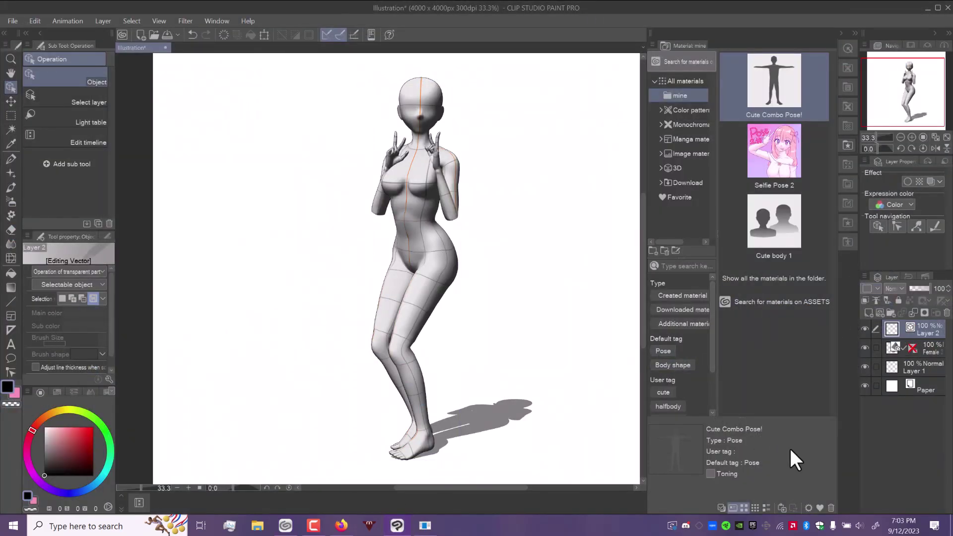
key(super+shift+s)
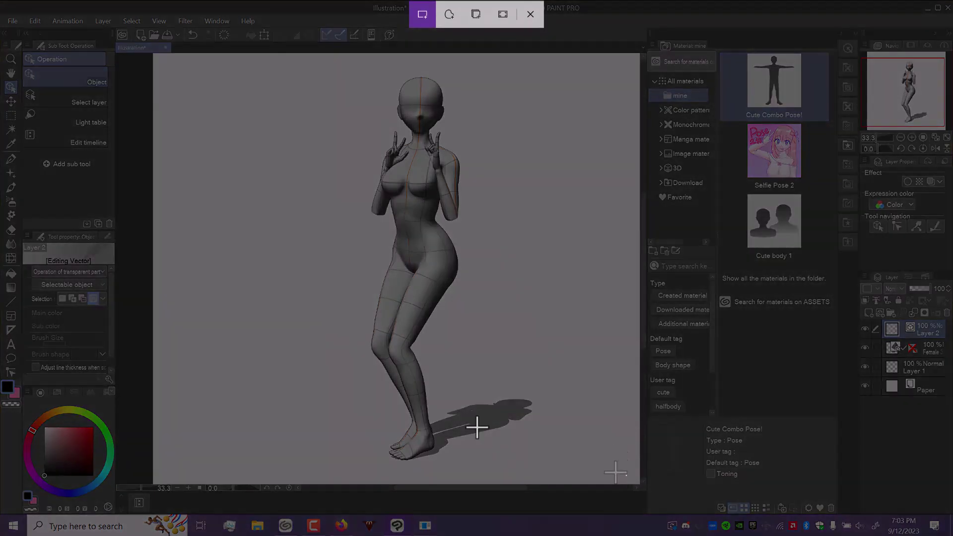
drag(627, 483, 234, 52)
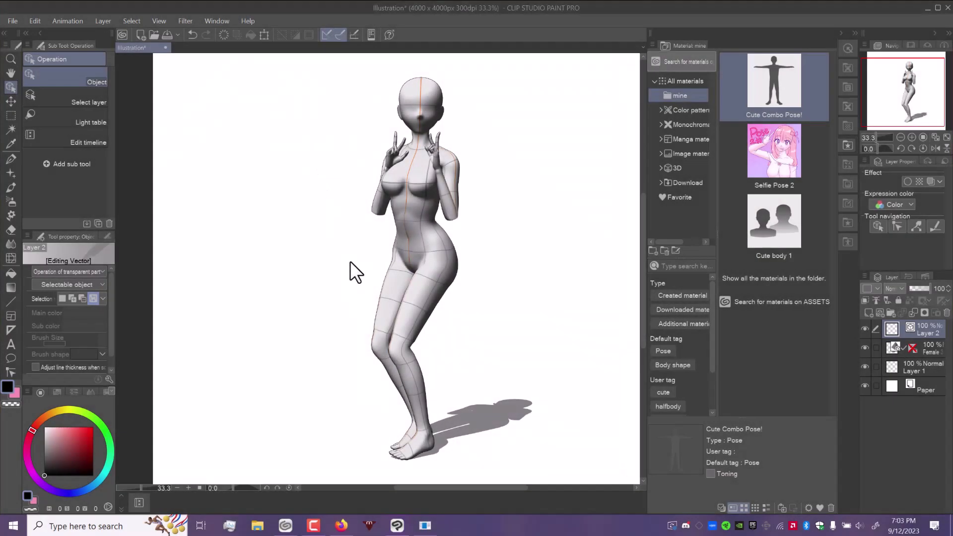
click(426, 526)
Create a new portrait canvas and paste the captured figure onto it
click(14, 30)
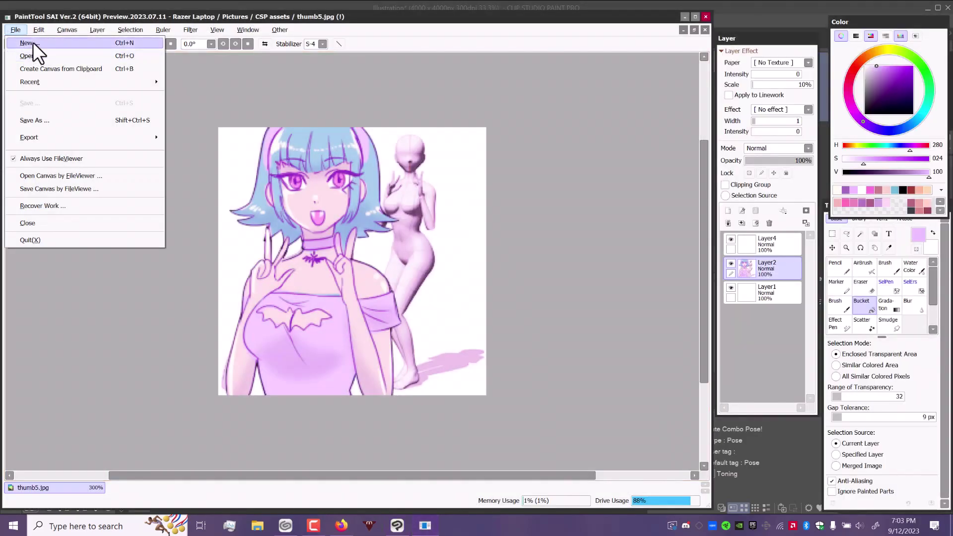
click(30, 37)
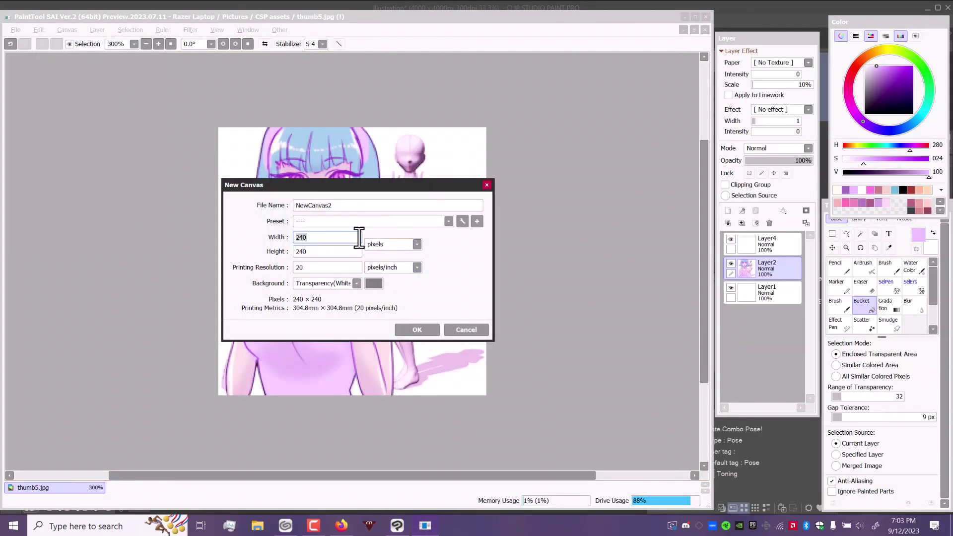
text(400)
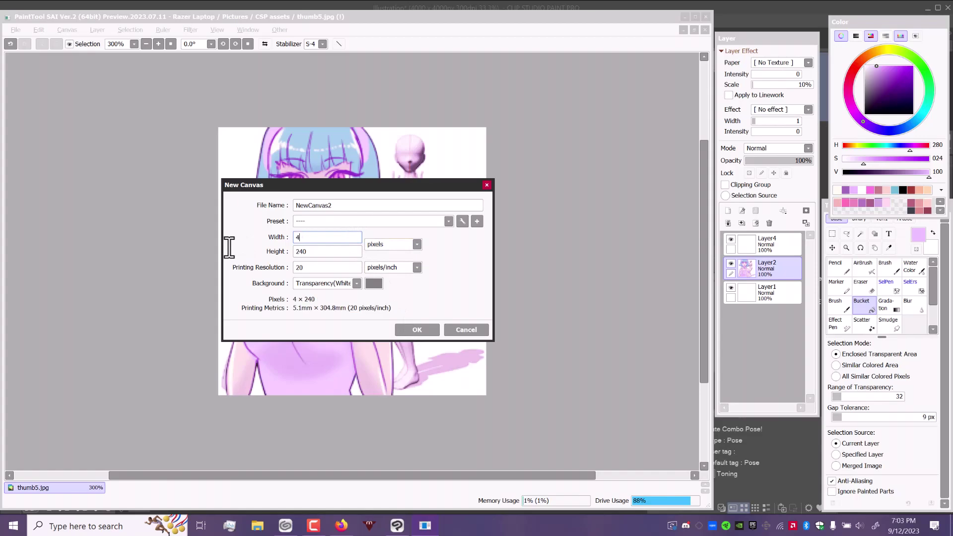
key(Tab)
text(500)
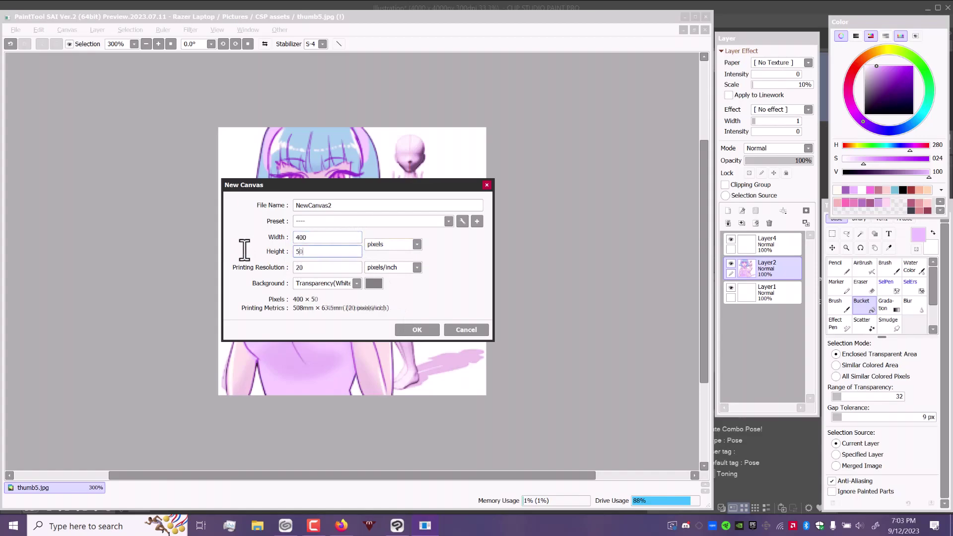
key(Return)
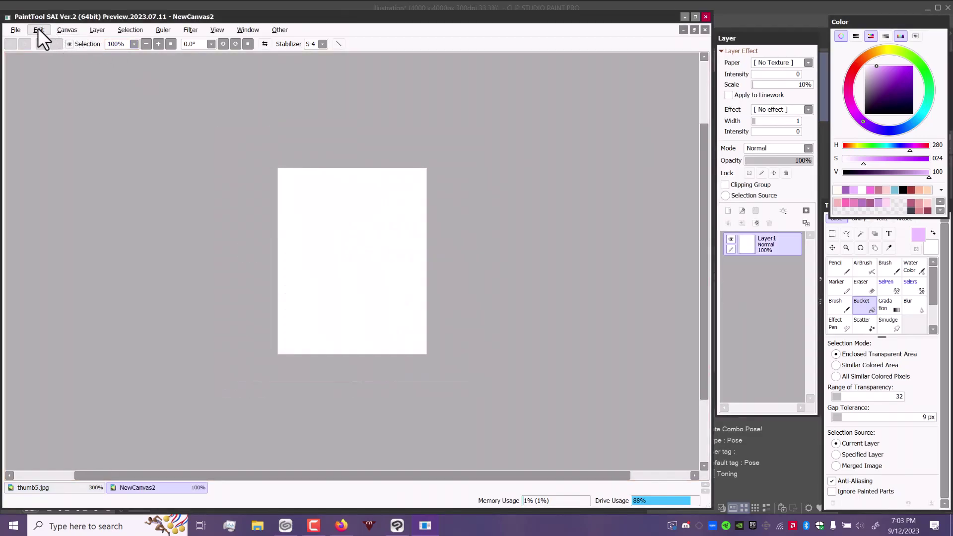
click(38, 29)
click(71, 98)
Transform the pasted figure to sit centred and scaled within the canvas, then commit it
key(ctrl+t)
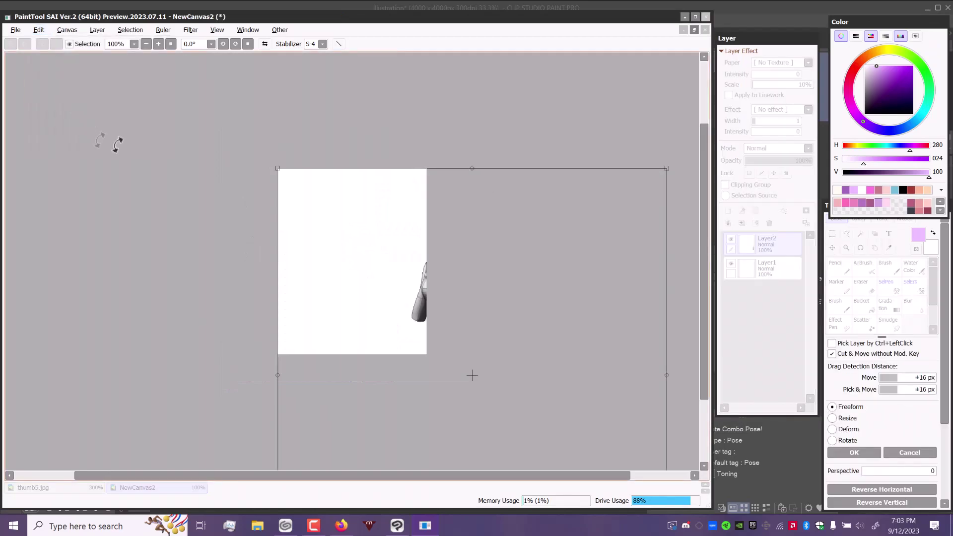
drag(272, 170, 486, 328)
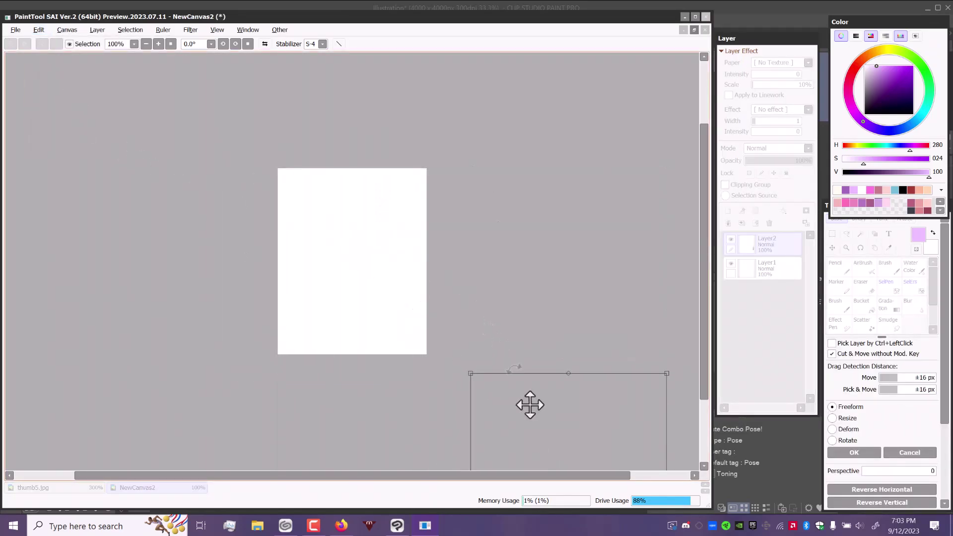
drag(530, 408, 334, 203)
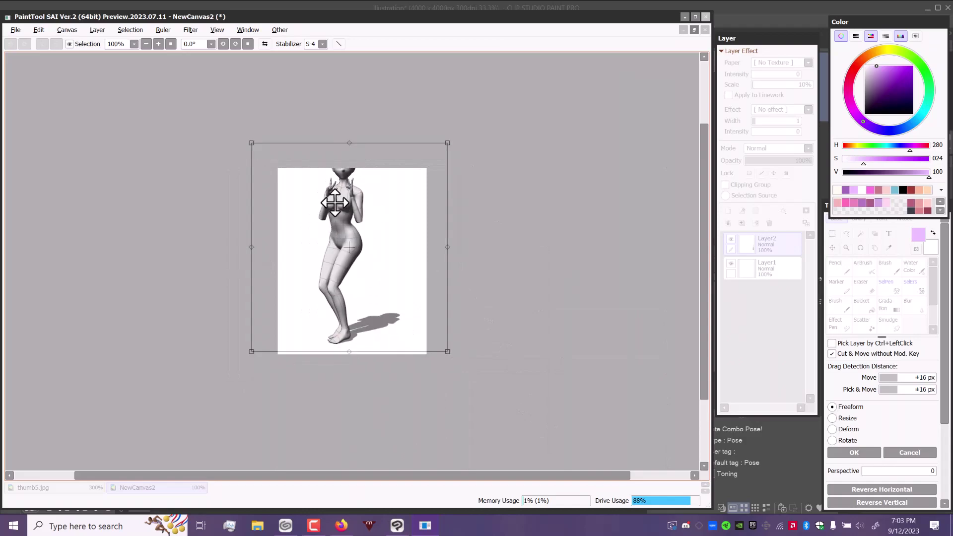
drag(254, 146, 270, 168)
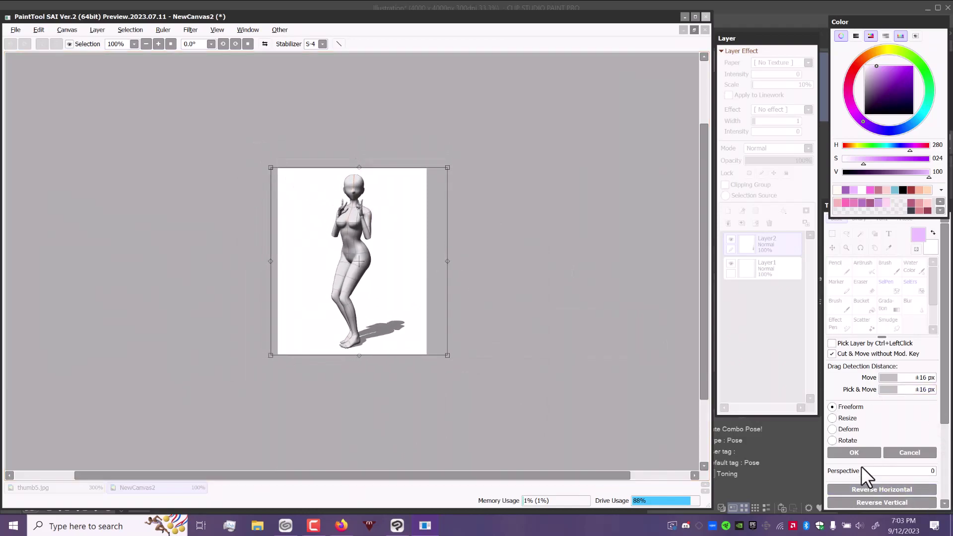
click(854, 453)
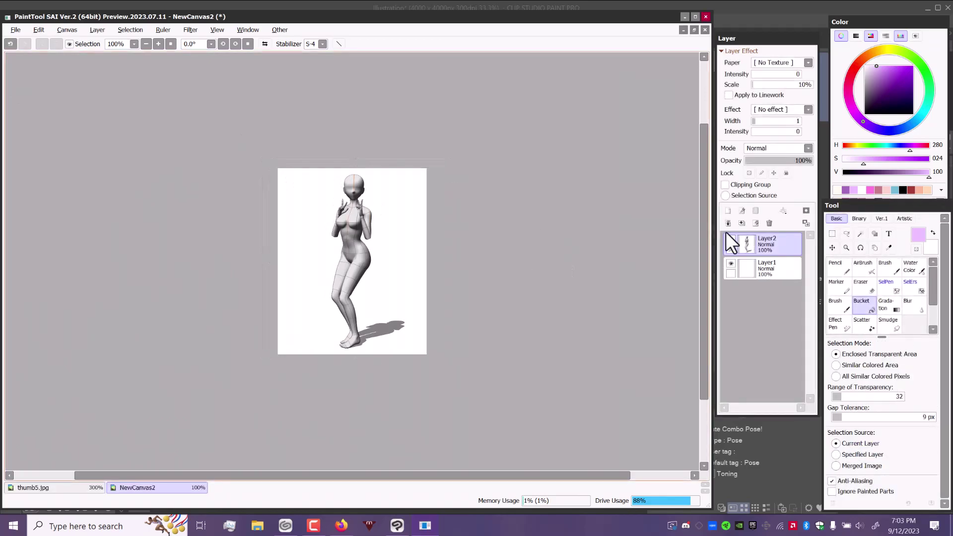
Save the pose canvas from PaintTool SAI as PNG named "Cute combo prev.png" in the CSP assets folder
click(15, 28)
click(56, 119)
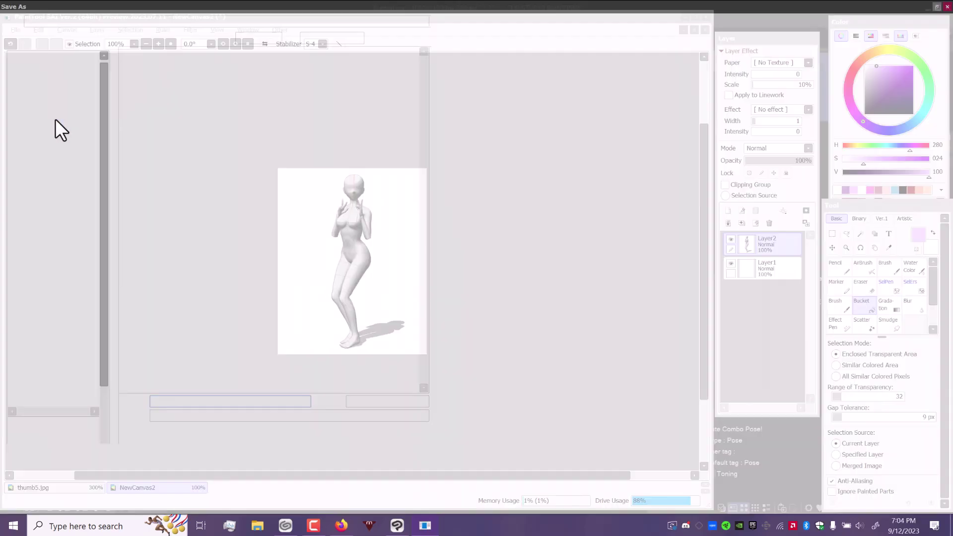
click(820, 471)
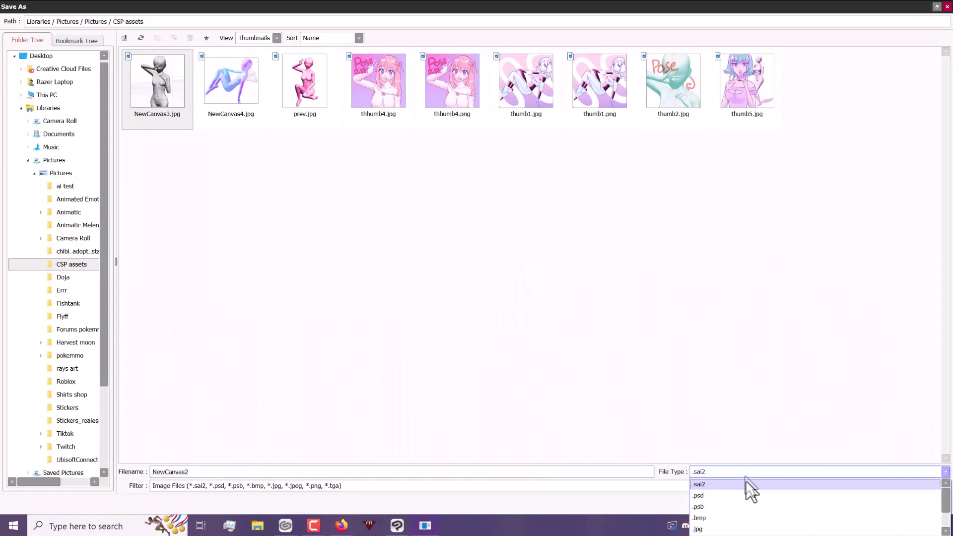
scroll(820, 514, down, 2)
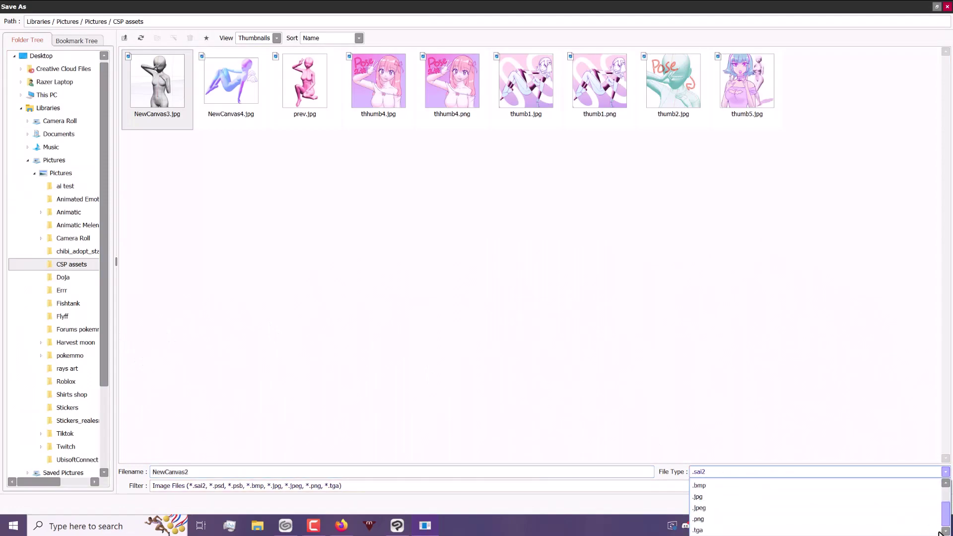
click(820, 525)
double_click(516, 471)
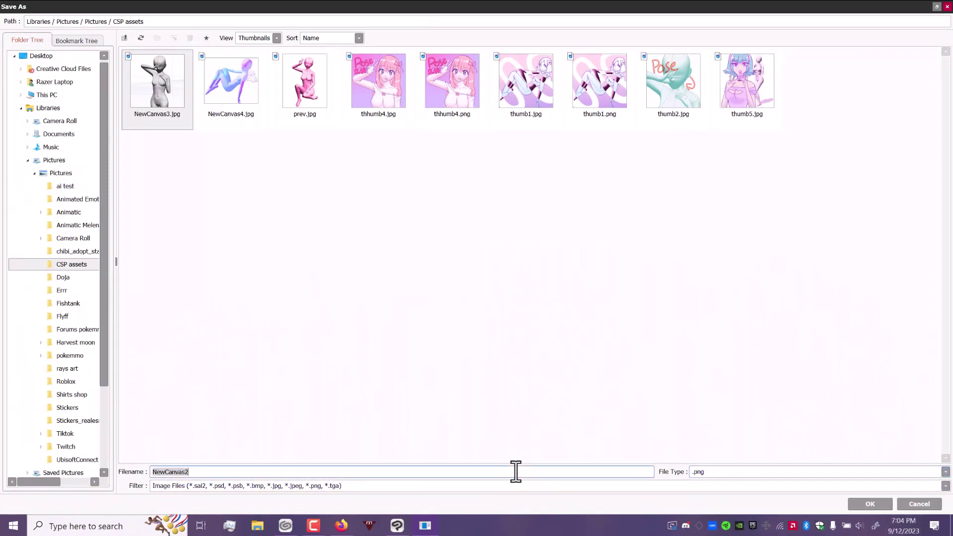
text(Cute combo prev)
key(Return)
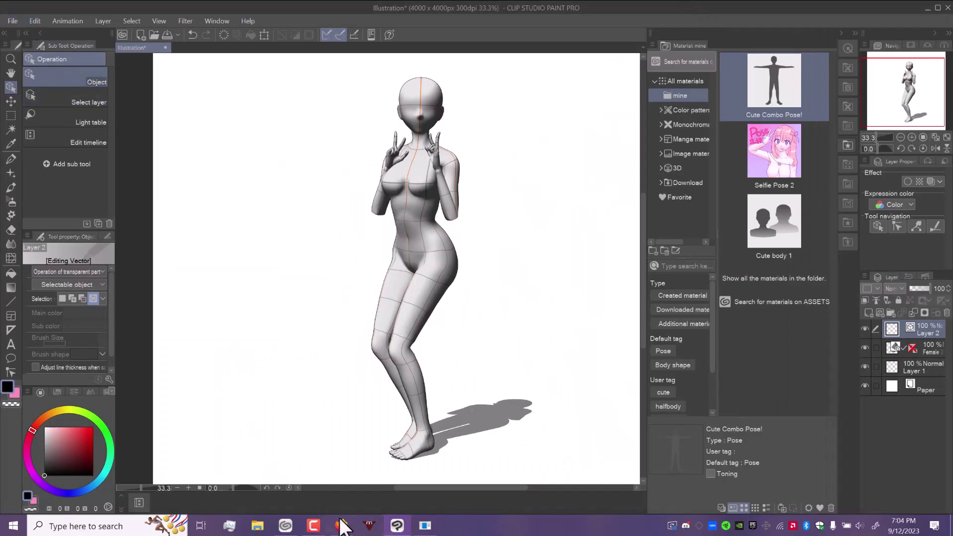
Insert Cute combo prev.png into the material's how-to text beneath the drag-and-drop instructions
click(285, 526)
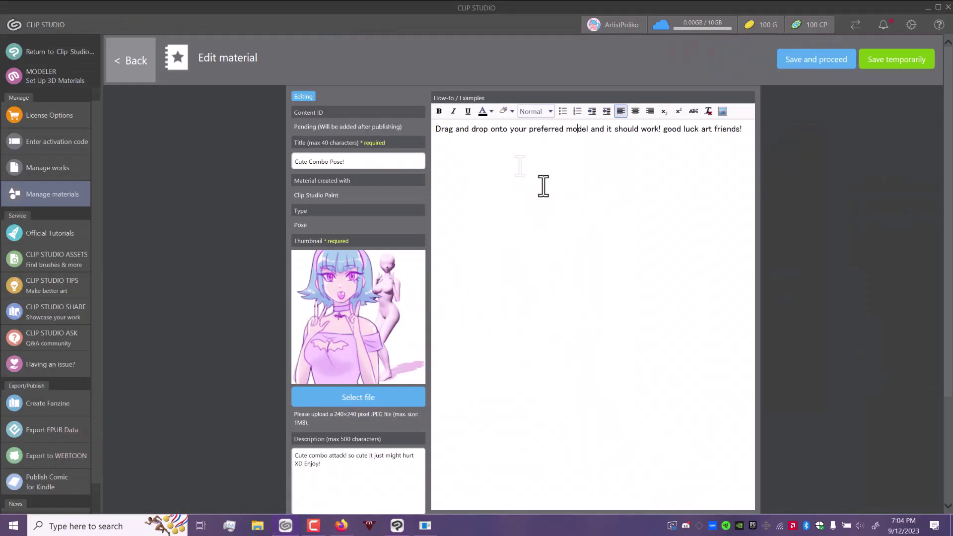
click(723, 111)
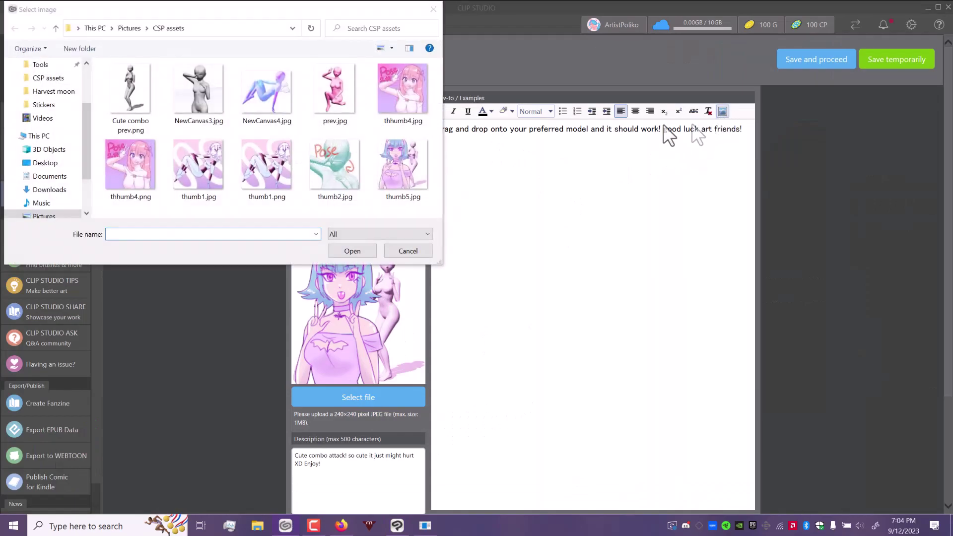
click(130, 93)
click(353, 252)
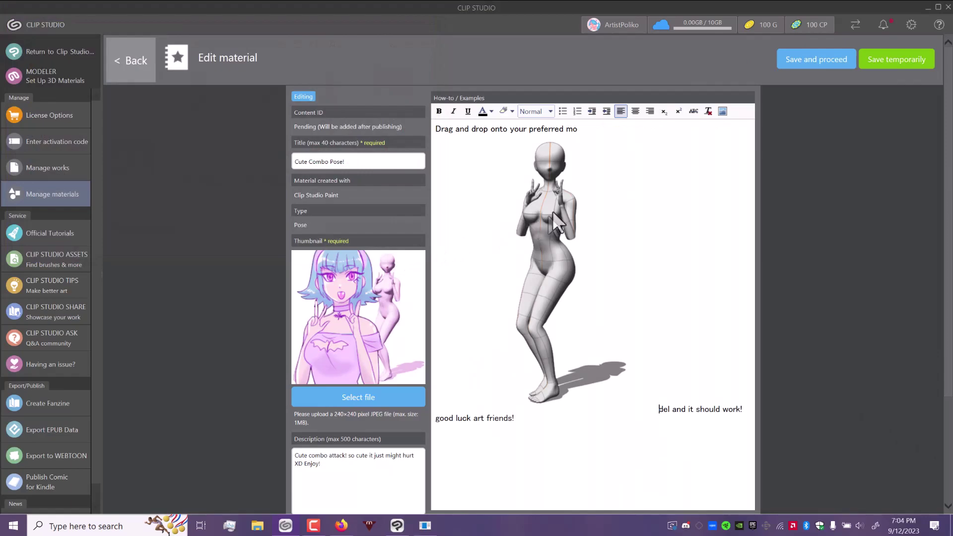
click(574, 458)
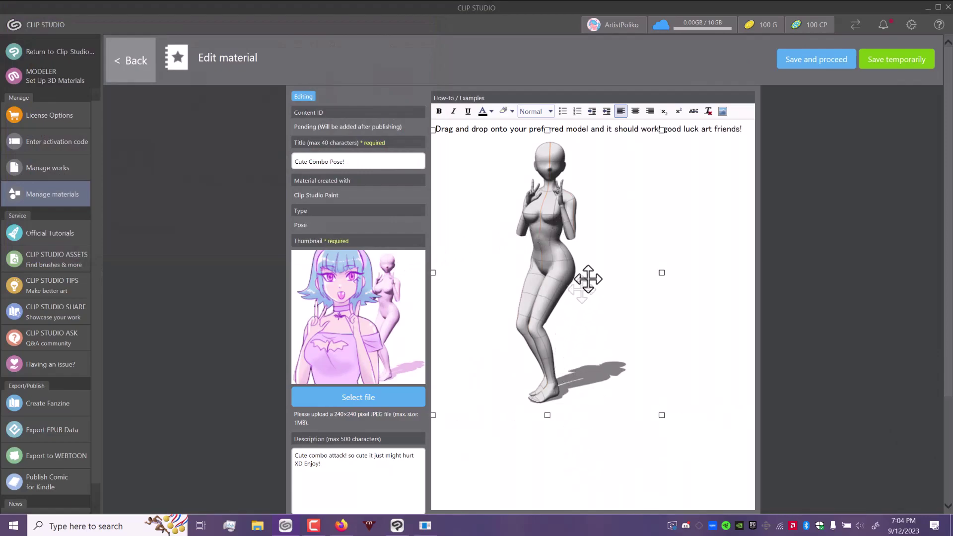
click(706, 195)
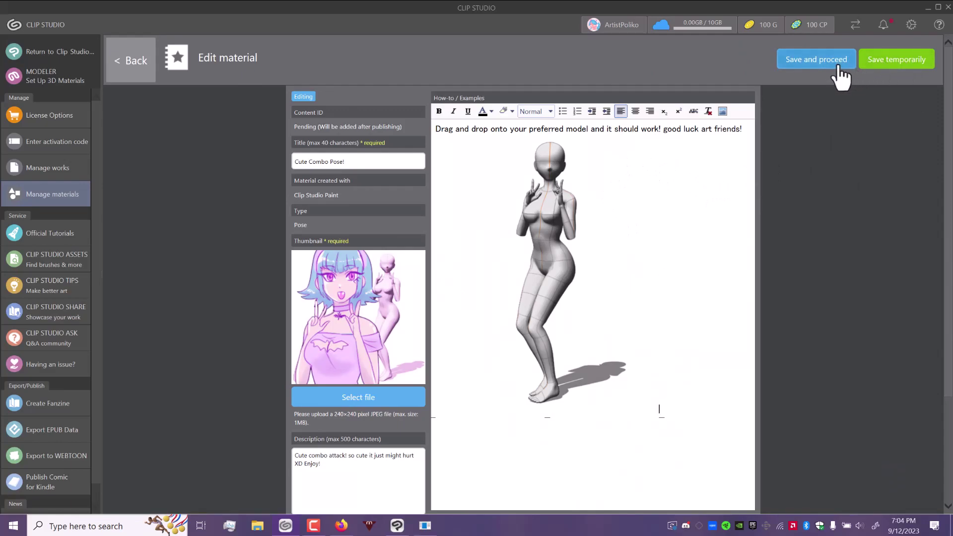
scroll(932, 120, down, 5)
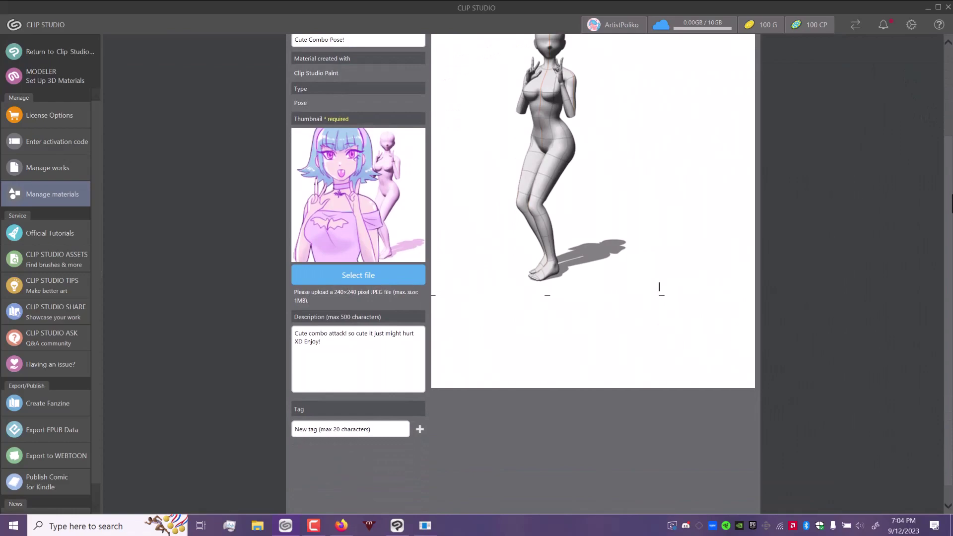
Add tags cute, girly, kawaii and pose, then save and proceed to the new post settings
click(335, 428)
text(cute, girly)
text(waii, pose)
click(419, 430)
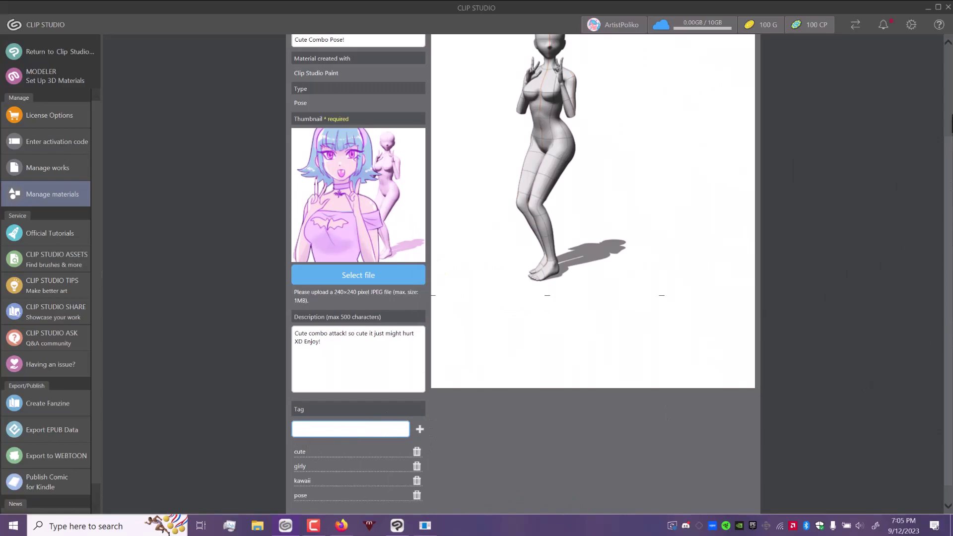
scroll(716, 355, up, 5)
scroll(715, 298, up, 3)
click(842, 61)
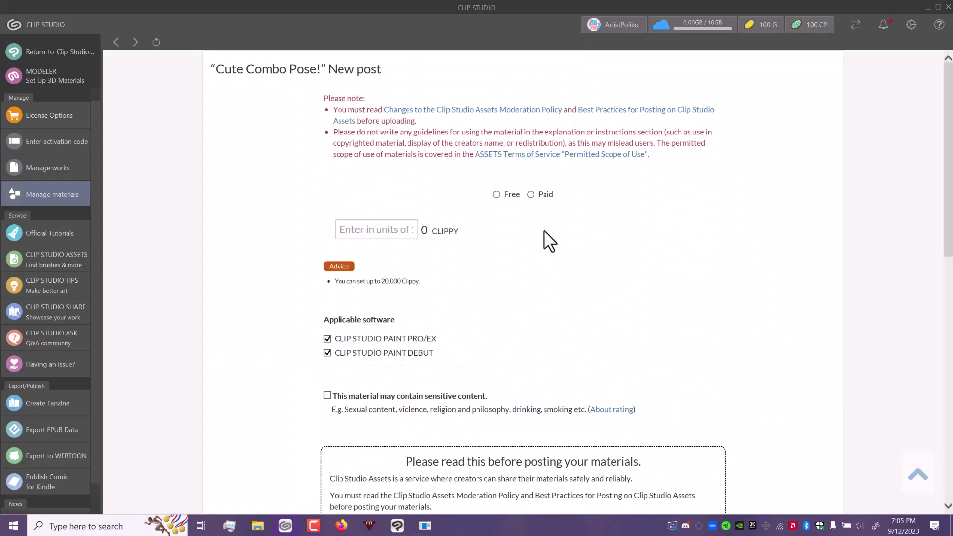
Make the material Free, accept both posting rules and start the temporary upload
click(496, 195)
drag(948, 208, 948, 343)
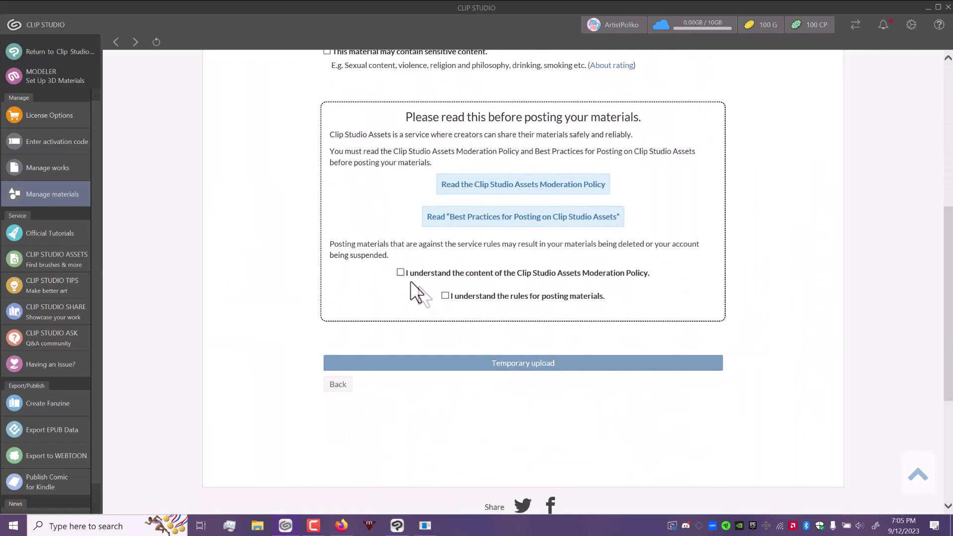
click(445, 296)
click(517, 363)
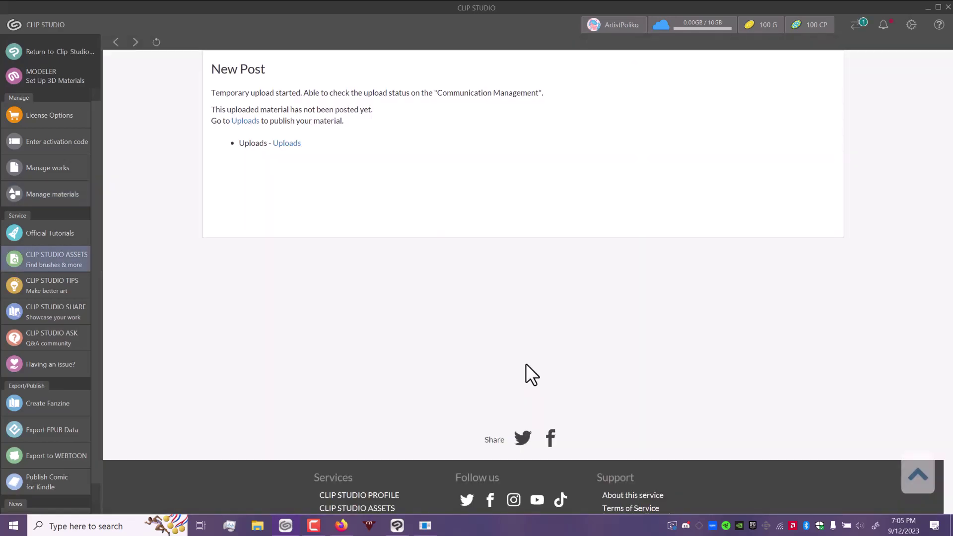
From the Uploads list, choose Preview and post for the unpublished Cute Combo Pose! material
click(246, 121)
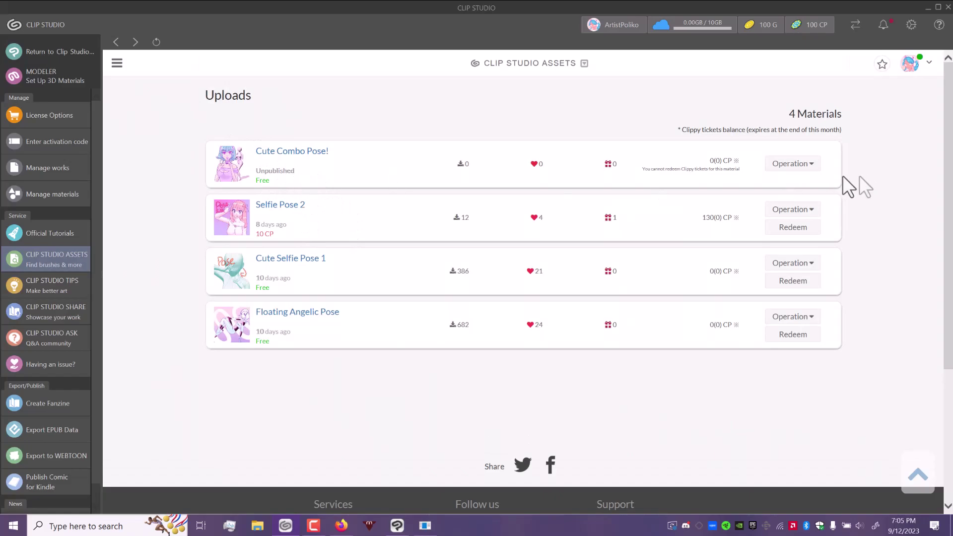
click(812, 168)
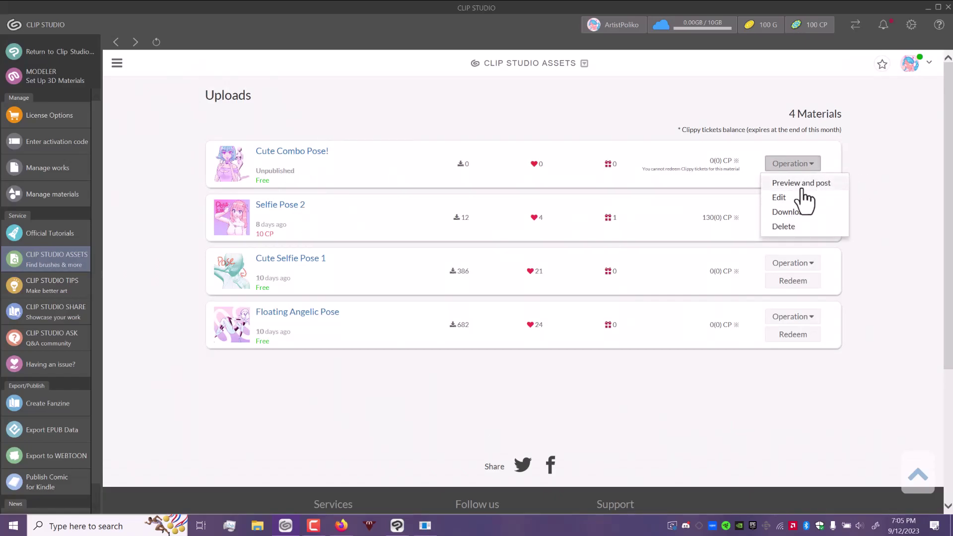
click(805, 198)
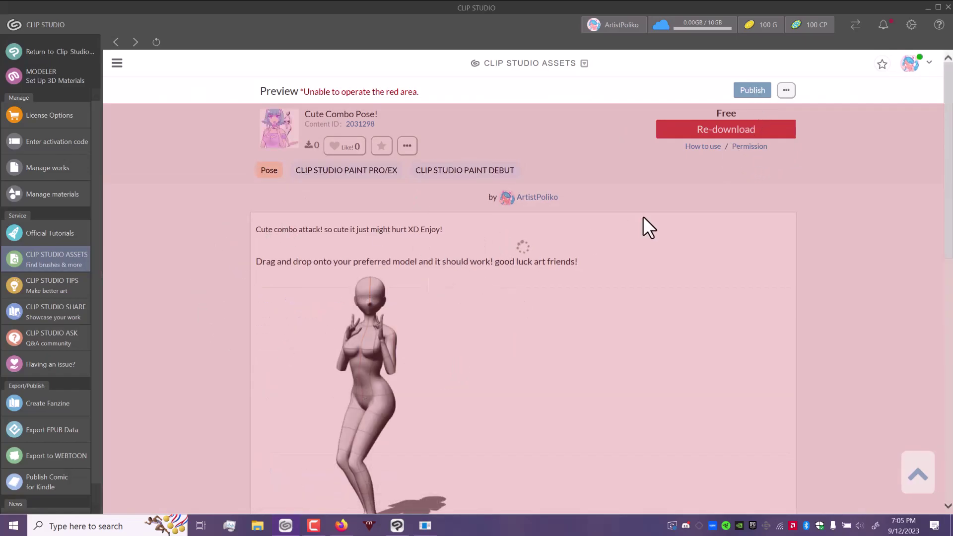
mouse_move(950, 142)
mouse_down()
mouse_move(950, 309)
mouse_move(950, 74)
mouse_up()
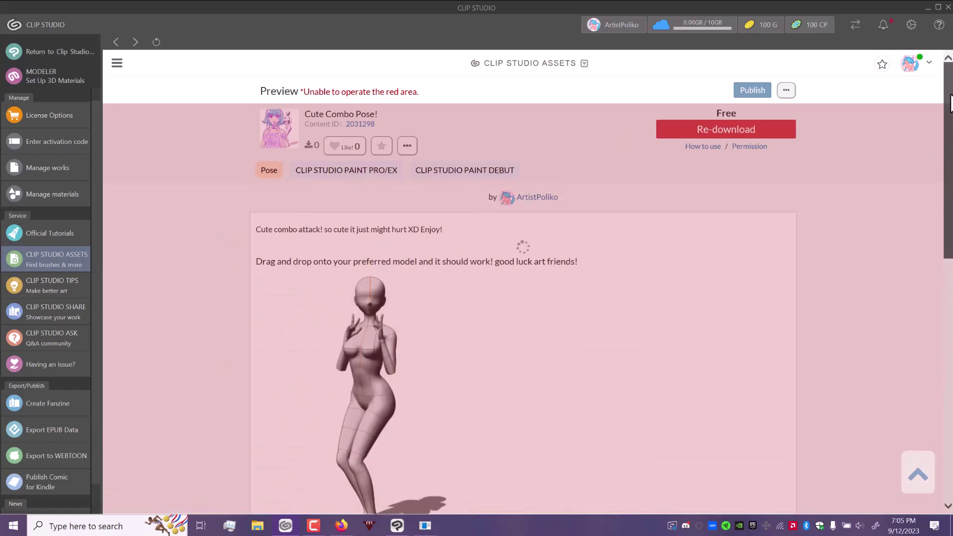
Publish the Cute Combo Pose! material from its preview page
click(752, 90)
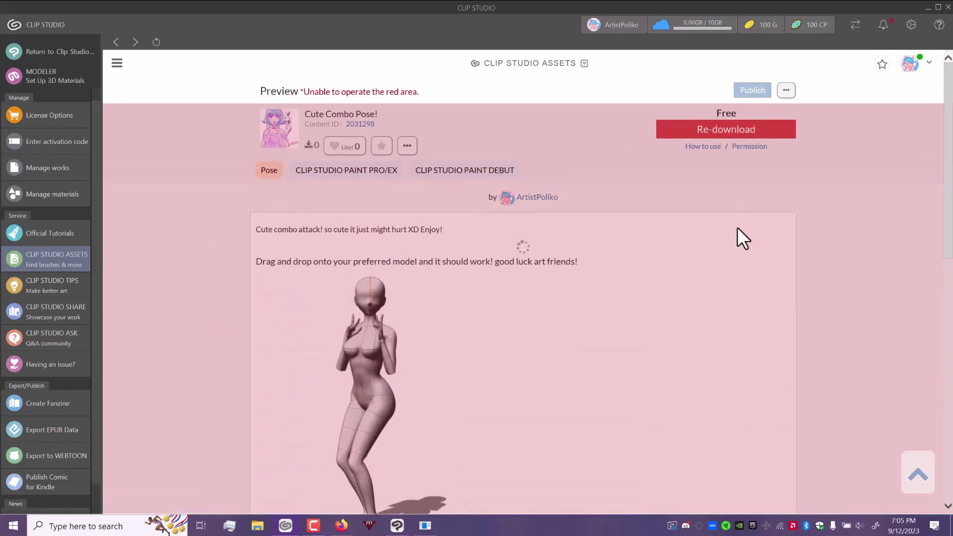